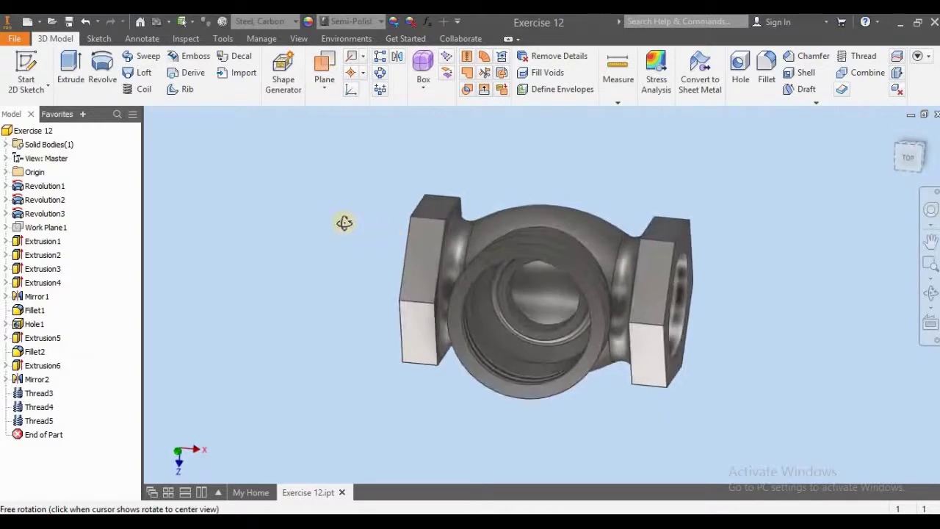
click(894, 133)
drag(895, 138, 821, 193)
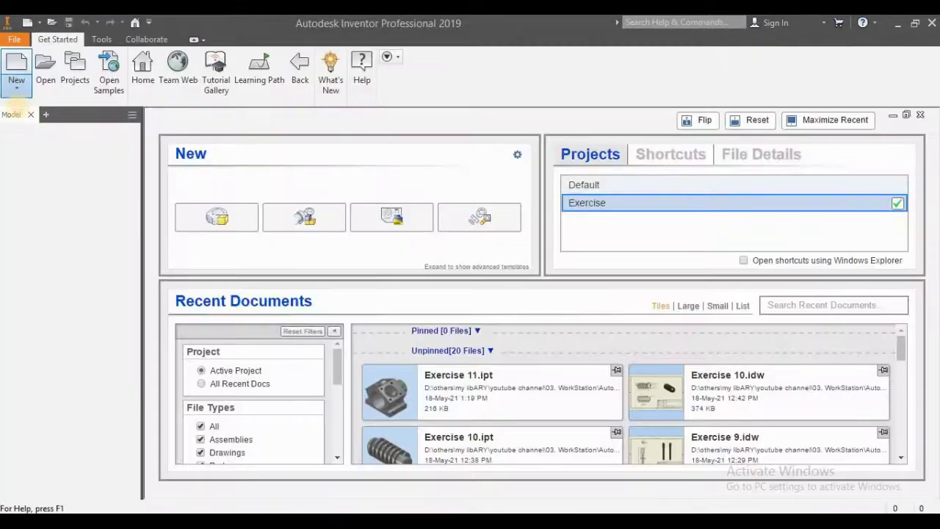
Create a new part file and start a 2D sketch on the front XY plane
key(ctrl+n)
double_click(447, 163)
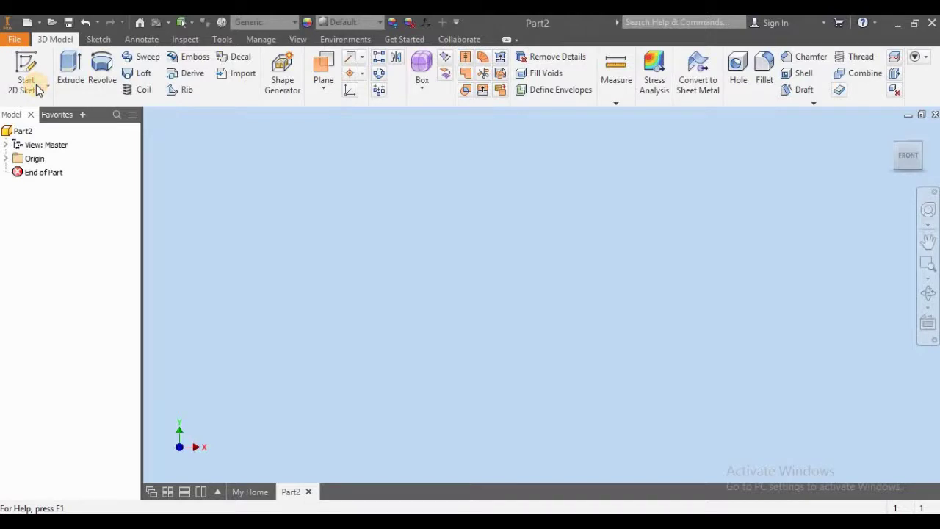
click(37, 88)
click(58, 112)
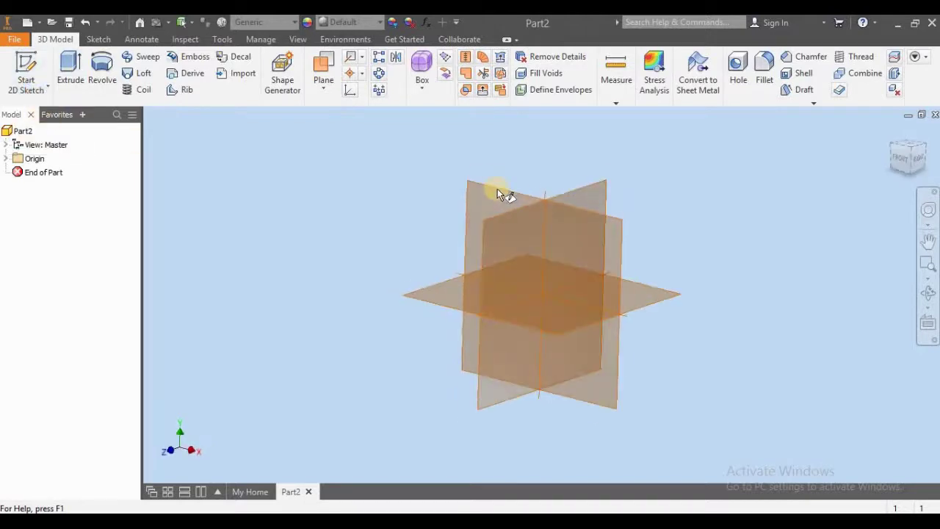
click(493, 177)
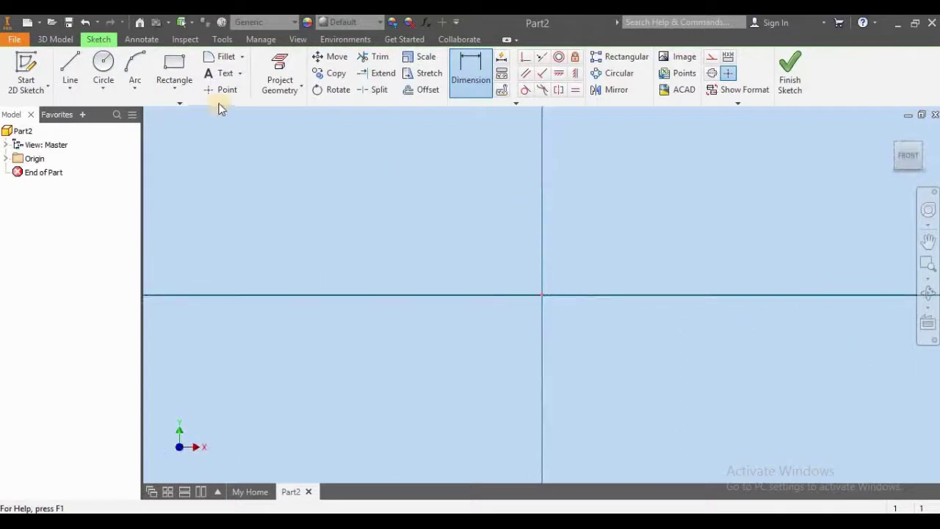
Sketch a two-point rectangle about 40 mm wide above the horizontal axis, spanning both sides of the origin
click(173, 66)
click(325, 191)
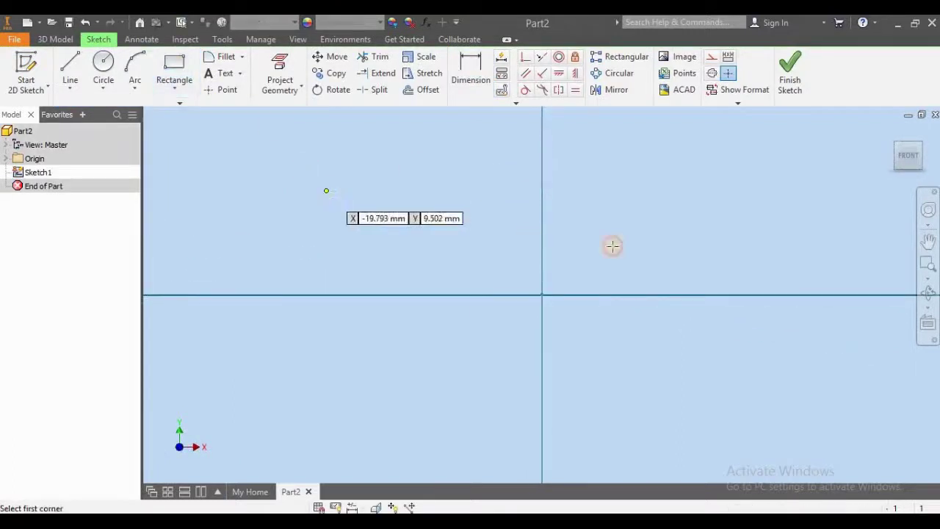
click(762, 265)
Dimension the rectangle's width as 87 mm and its height as 56/2 mm
click(471, 70)
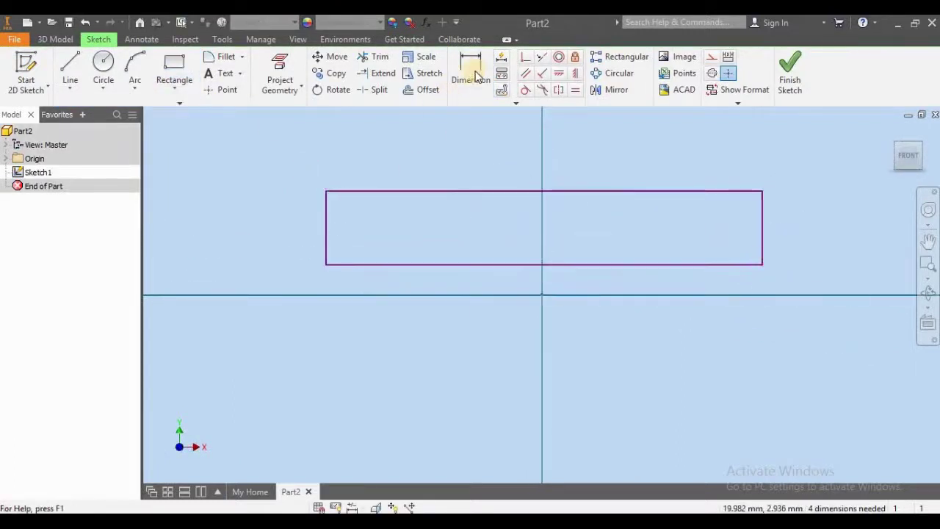
click(463, 182)
click(466, 171)
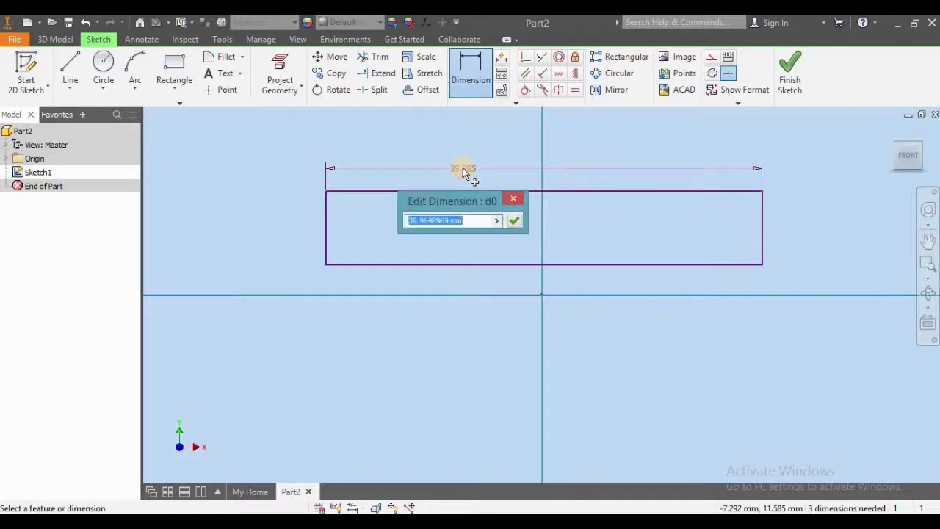
text(87)
key(Return)
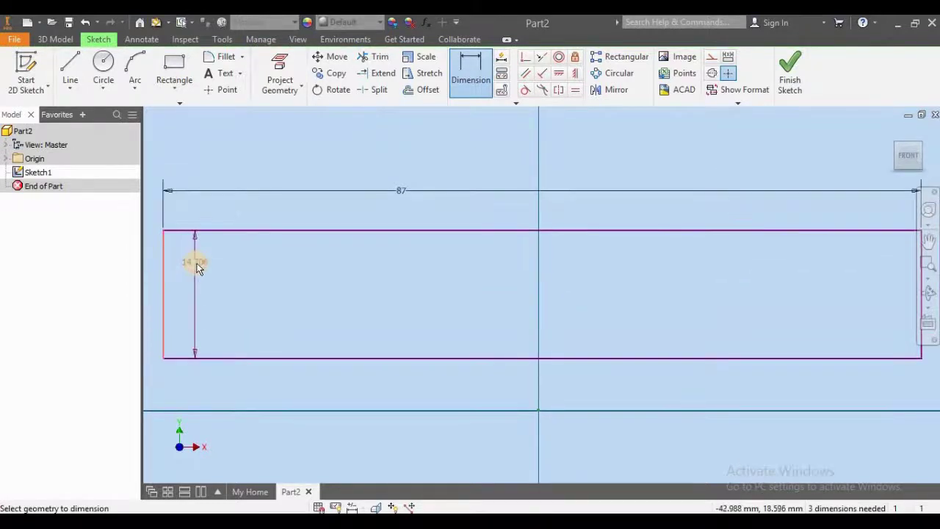
click(195, 266)
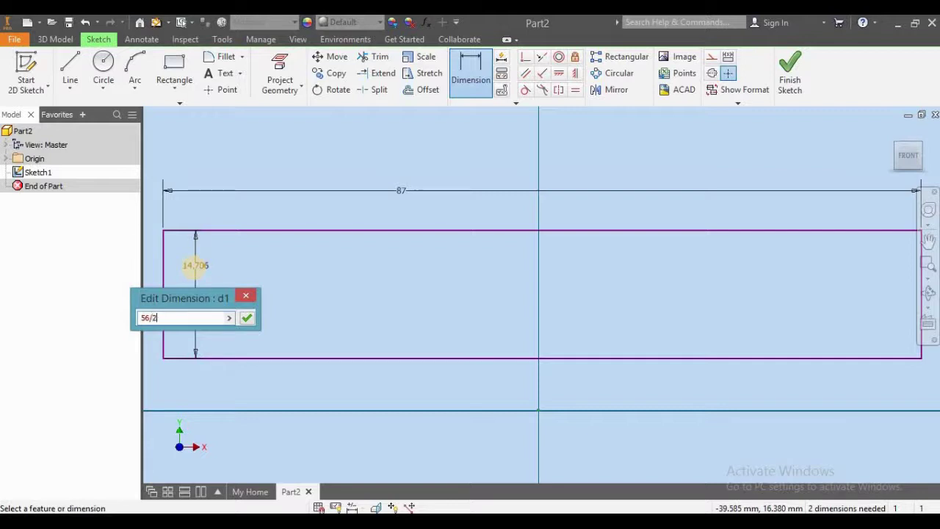
text(56/2)
key(Return)
key(Escape)
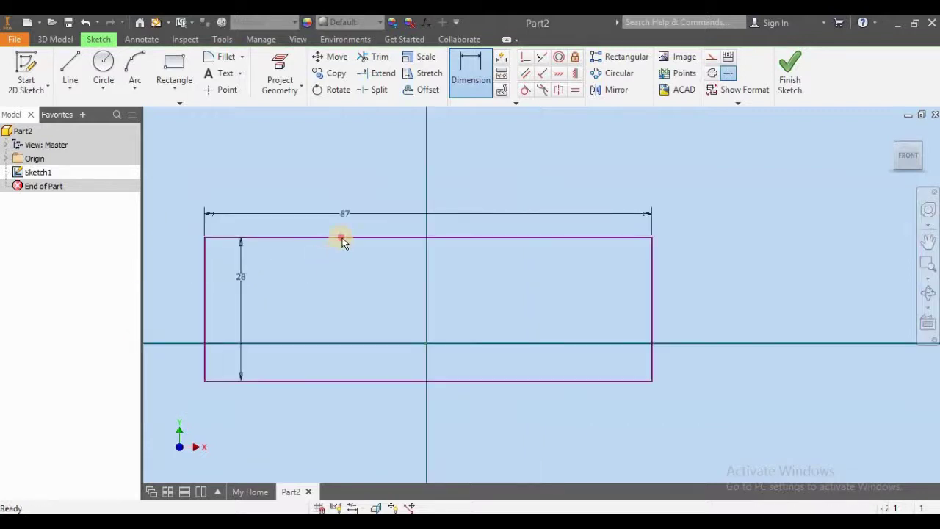
Move the rectangle up, constrain the midpoint of its bottom edge coincident with the origin, and finish the sketch
drag(342, 237, 477, 114)
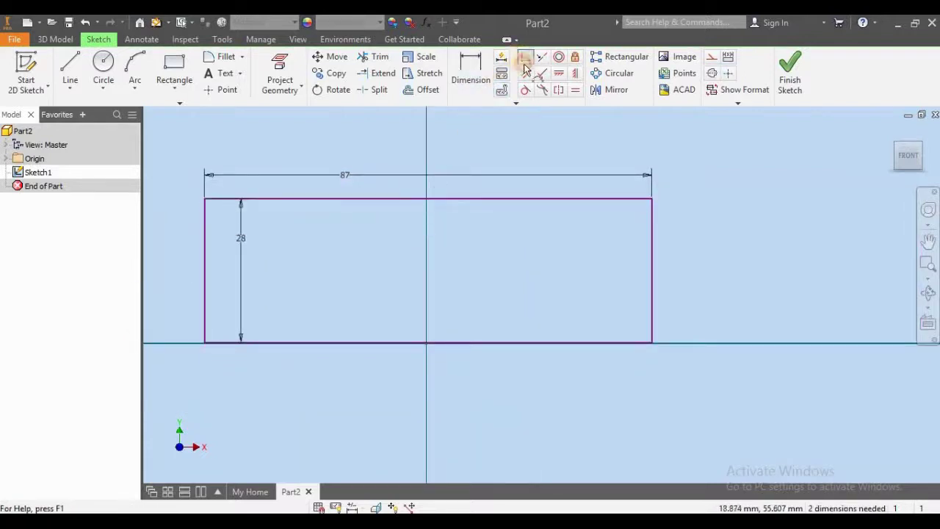
drag(421, 146, 438, 129)
click(527, 73)
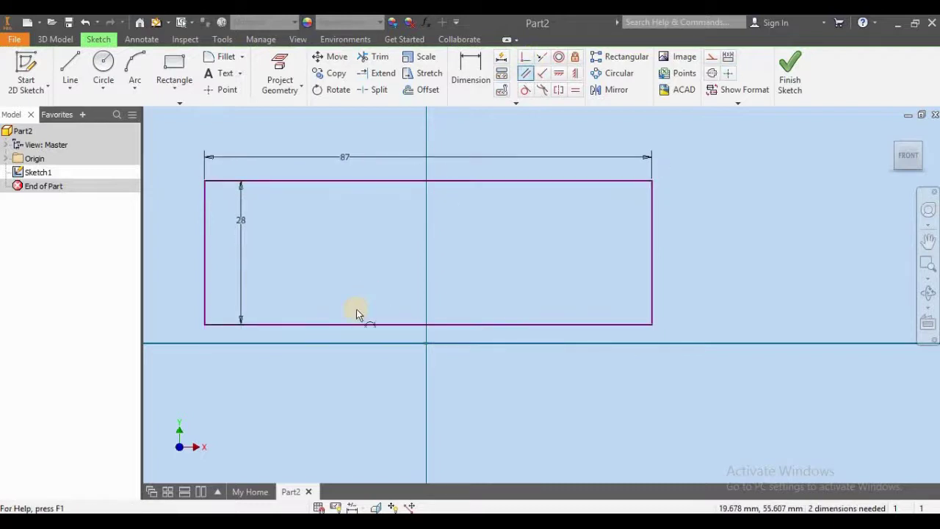
click(427, 324)
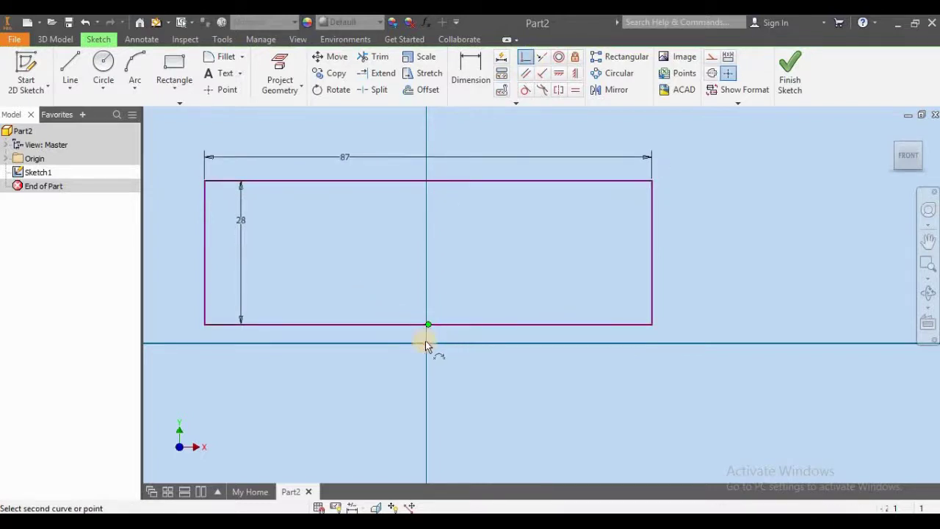
click(427, 343)
click(791, 80)
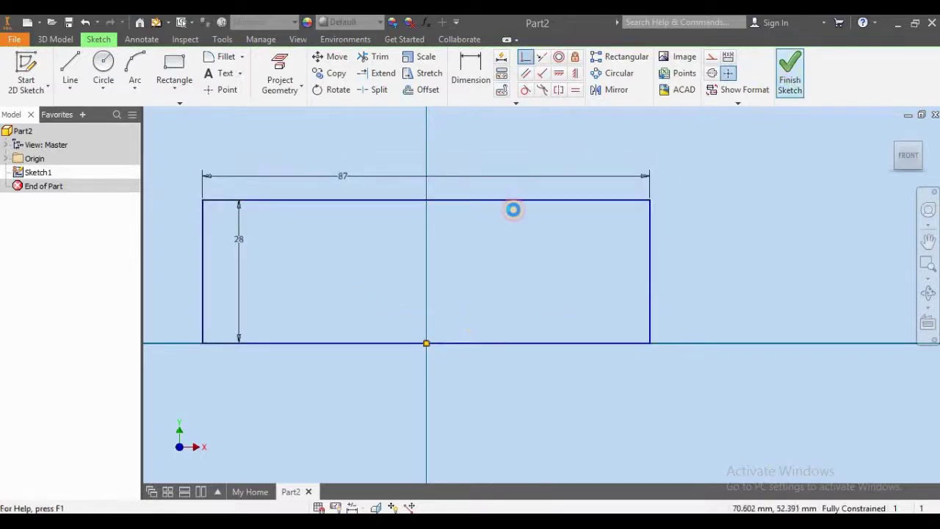
Revolve the rectangle a full turn about its bottom edge into a solid cylinder
click(107, 79)
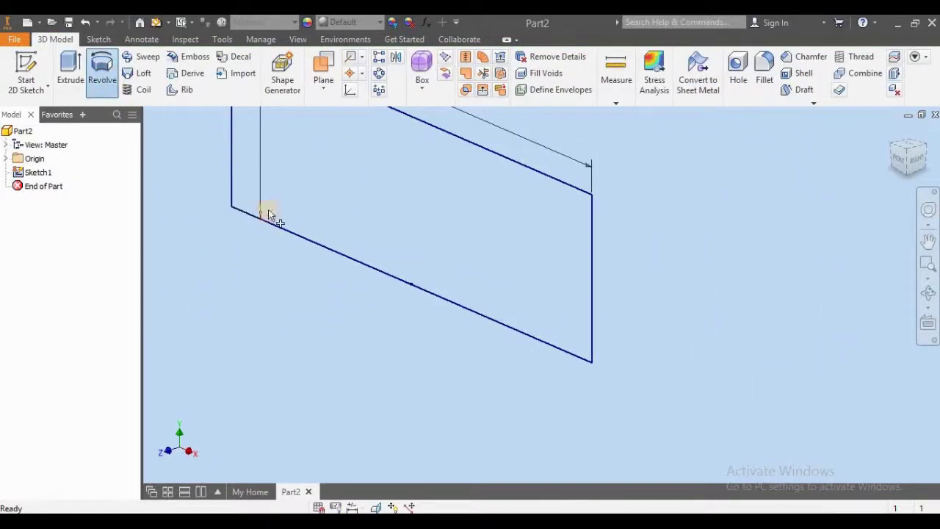
scroll(302, 278, down, 2)
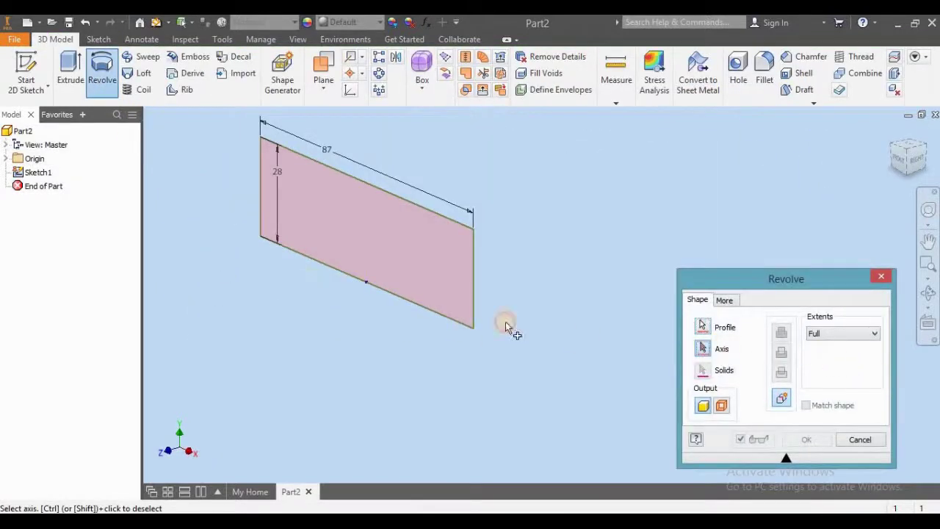
click(457, 327)
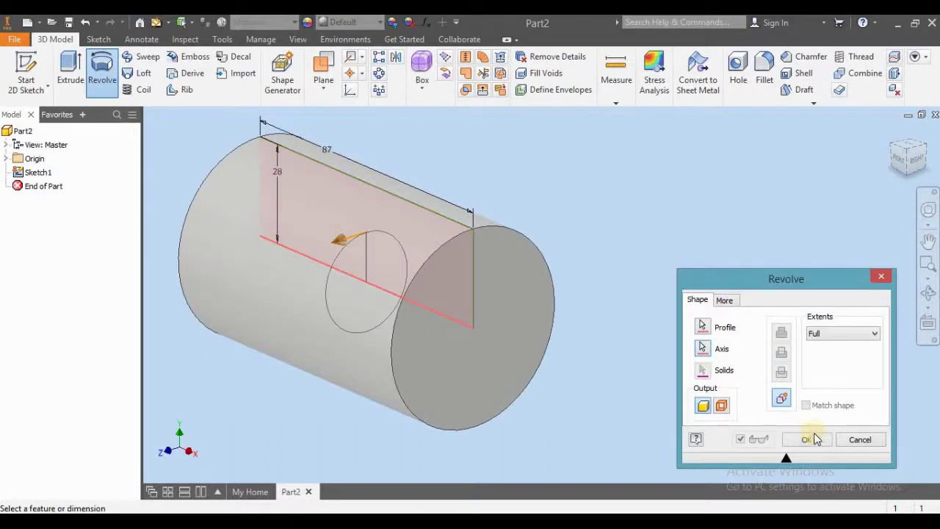
click(806, 439)
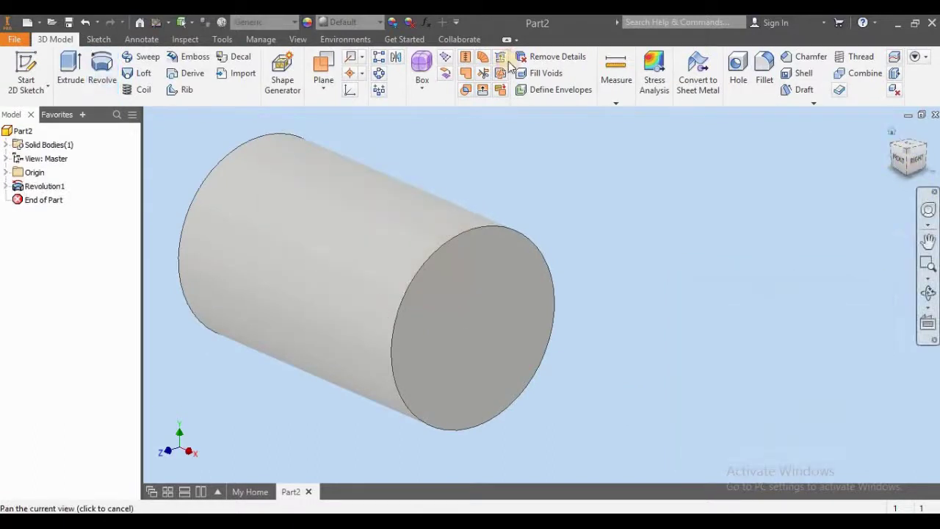
Apply the Polished Brushed appearance to the cylinder
key(Home)
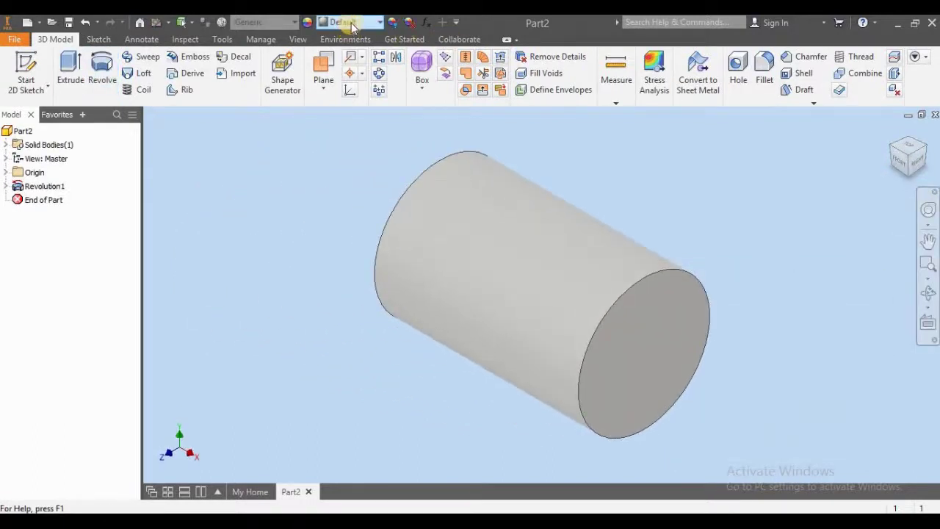
click(353, 27)
click(349, 25)
click(351, 25)
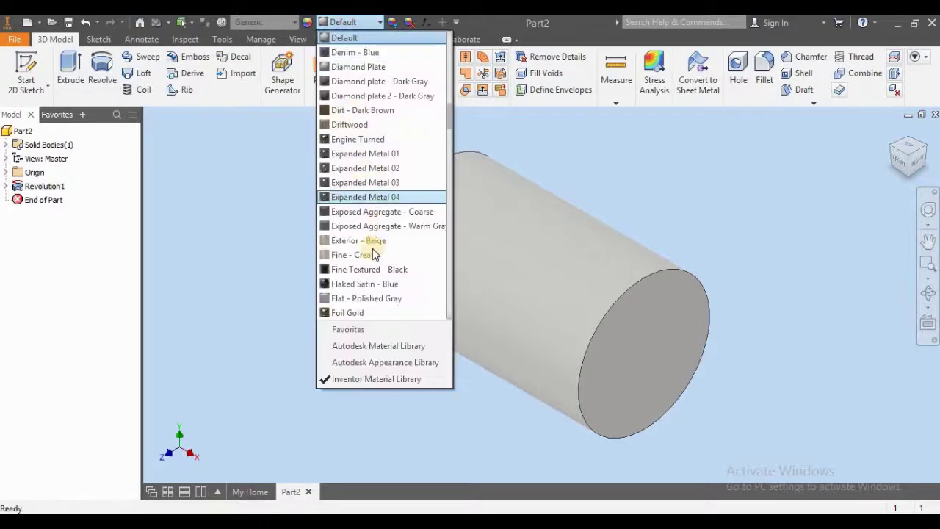
scroll(374, 254, up, 3)
scroll(374, 254, down, 10)
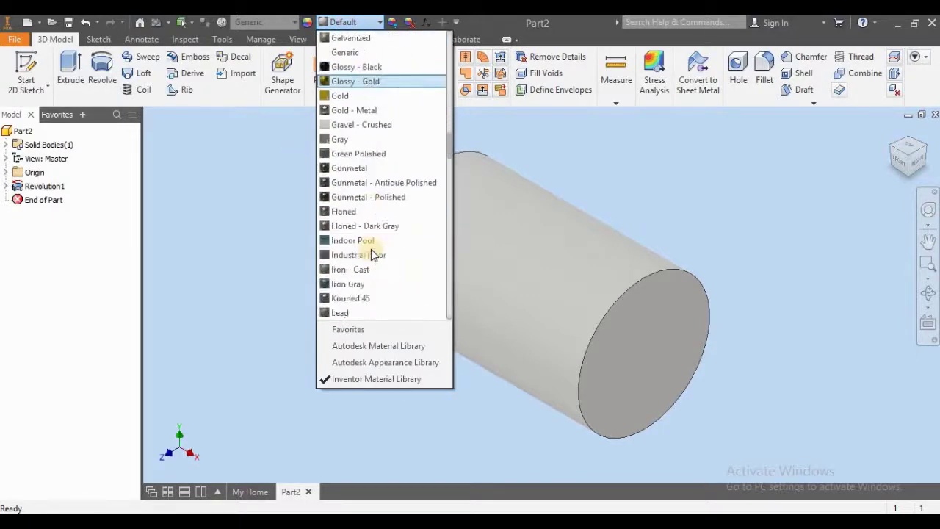
scroll(374, 253, up, 2)
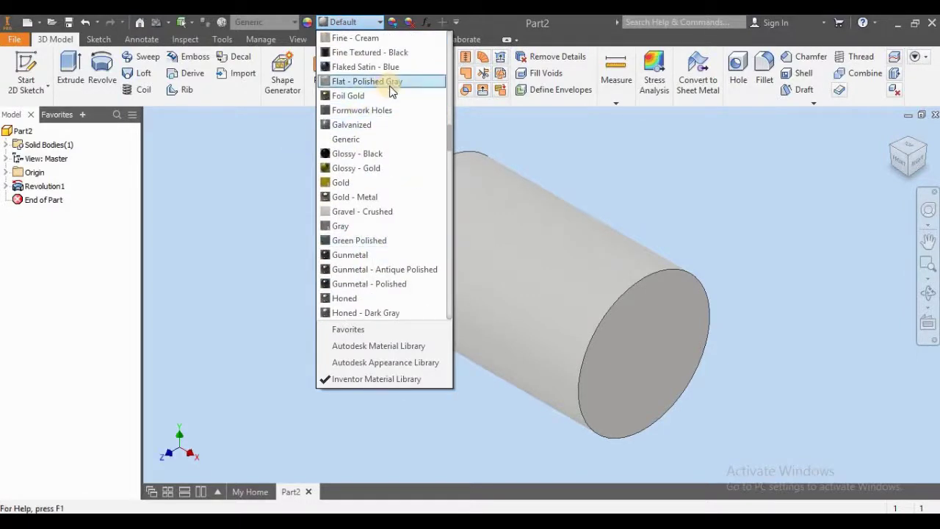
scroll(375, 162, down, 8)
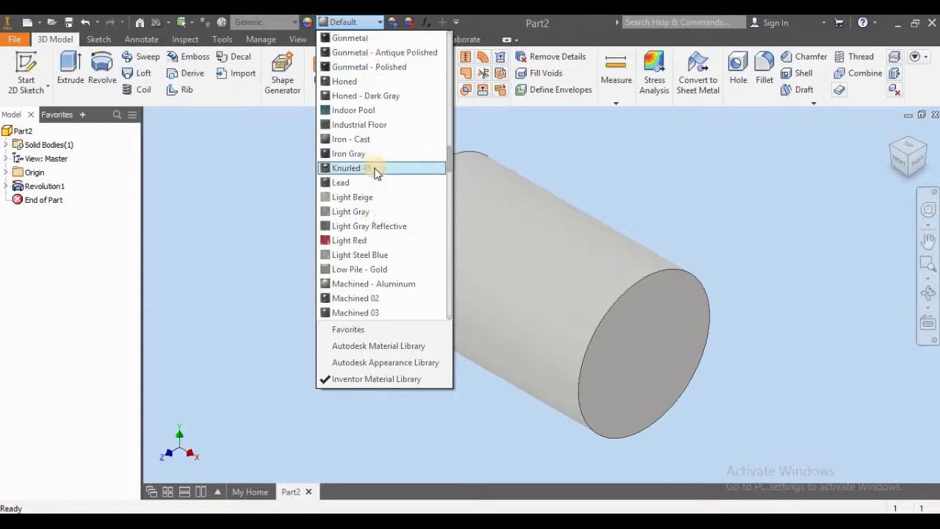
scroll(376, 176, down, 8)
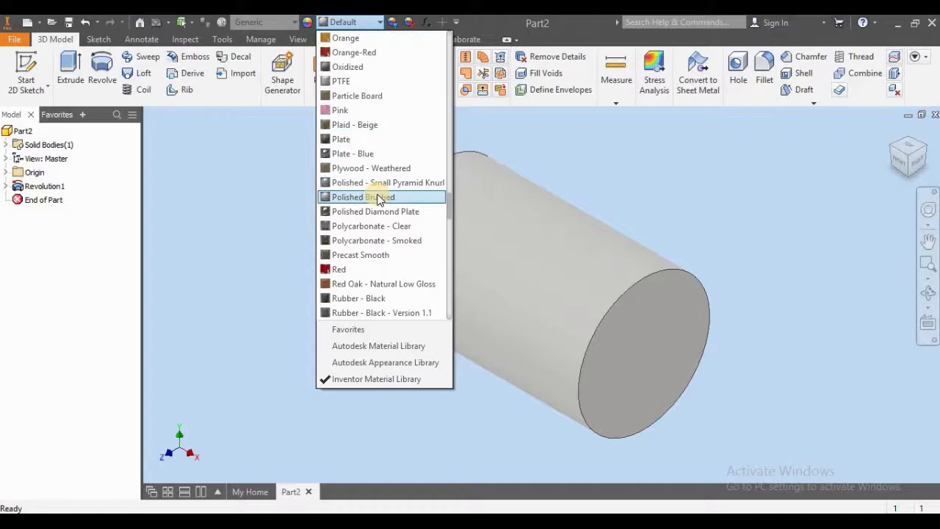
click(379, 193)
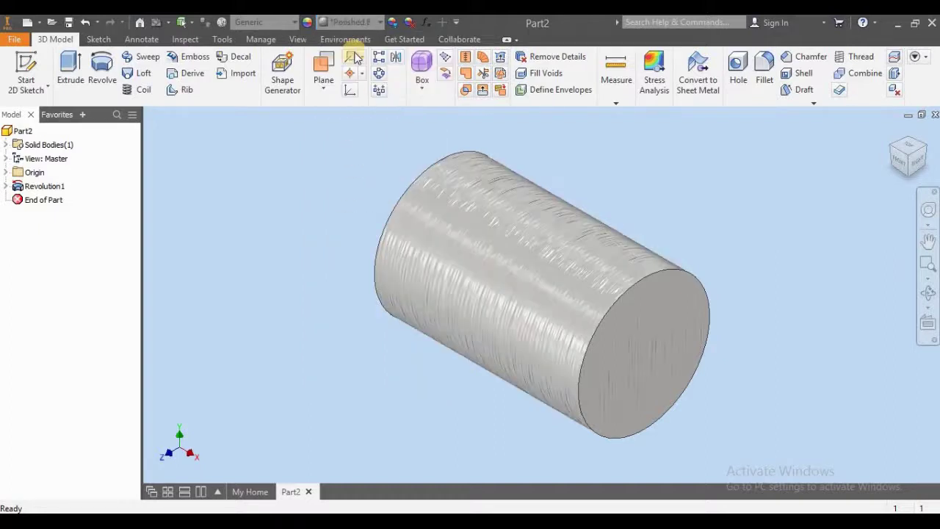
Change the part's appearance to Polished - Small Pyramid Knurl
key(alt+Down)
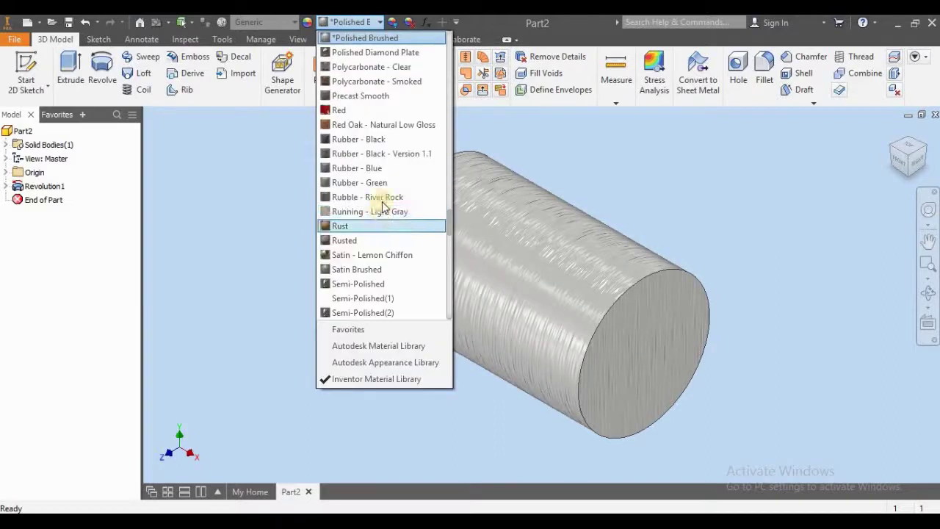
scroll(389, 208, down, 2)
scroll(389, 208, up, 3)
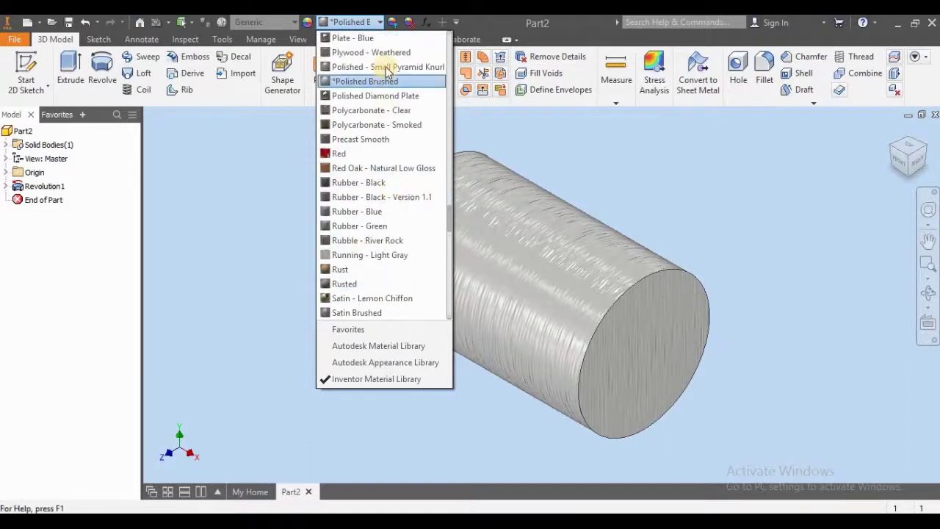
click(389, 69)
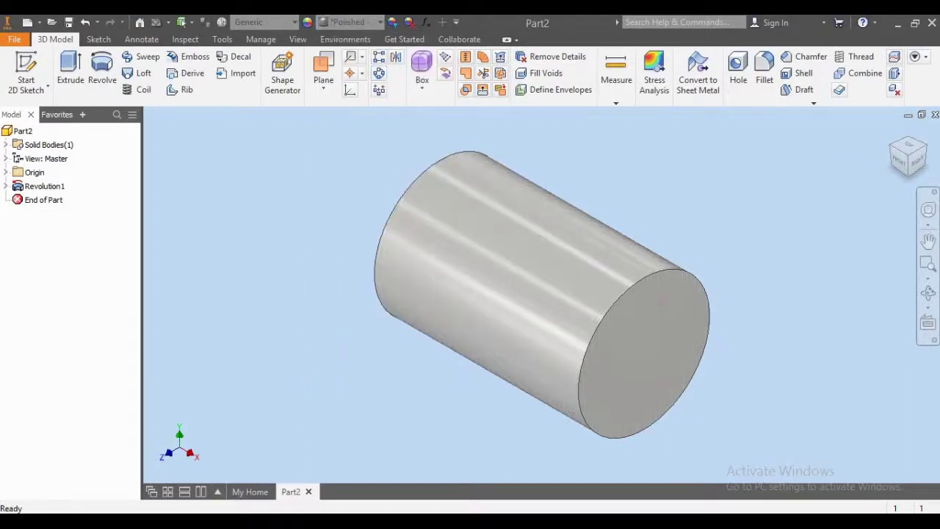
Start a new 2D sketch on the origin's XY plane through the cylinder
click(47, 86)
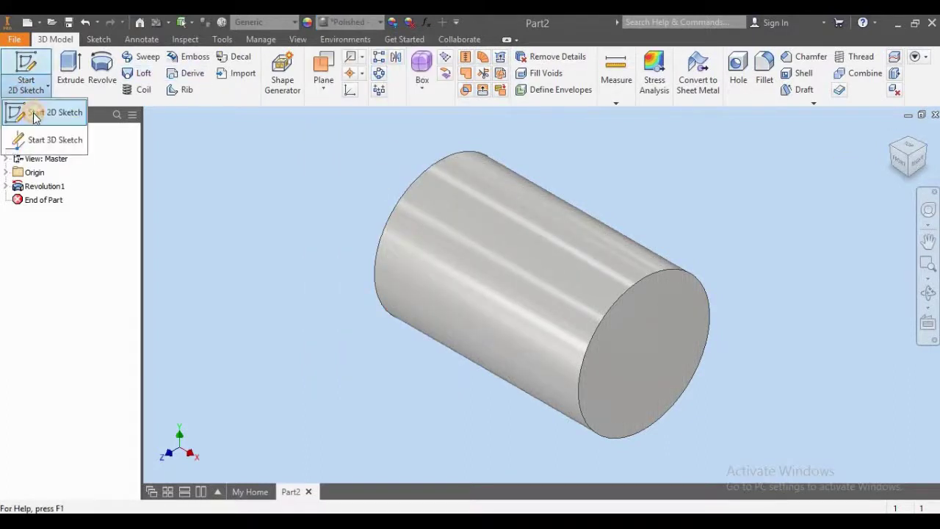
click(29, 111)
click(7, 174)
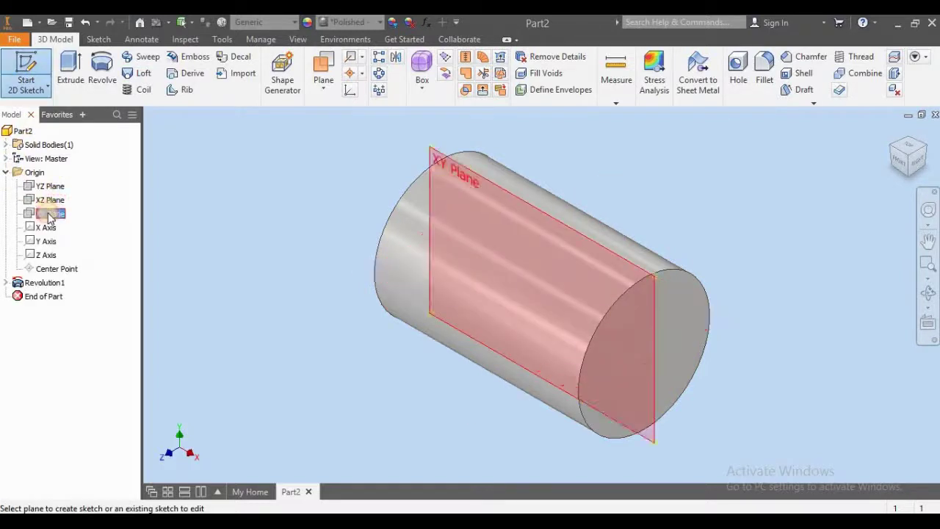
click(49, 214)
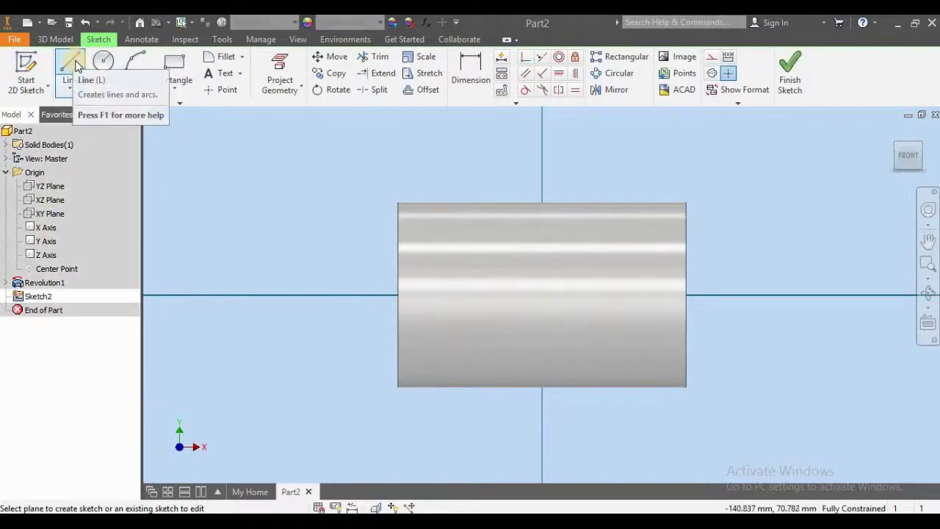
Sketch a horizontal line about 16 mm long running inward from the cylinder's left edge, near its lower edge
click(70, 64)
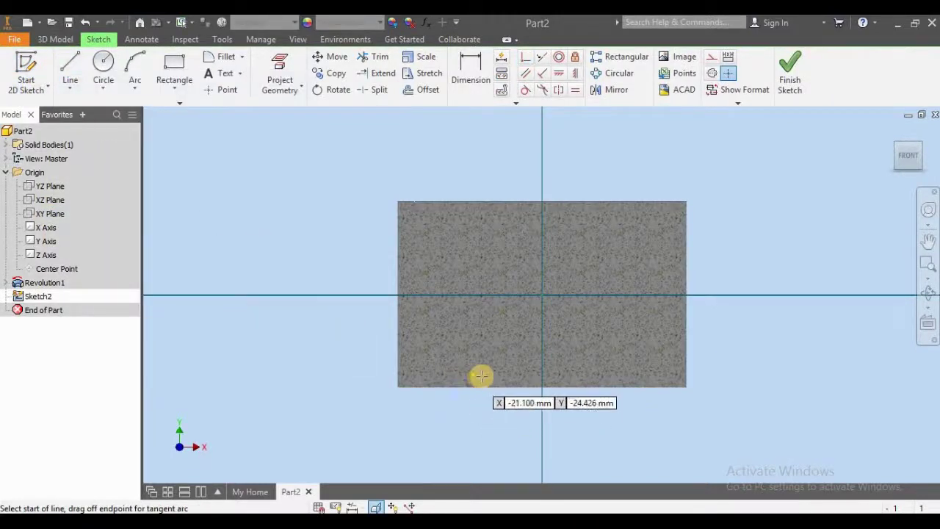
scroll(424, 361, up, 5)
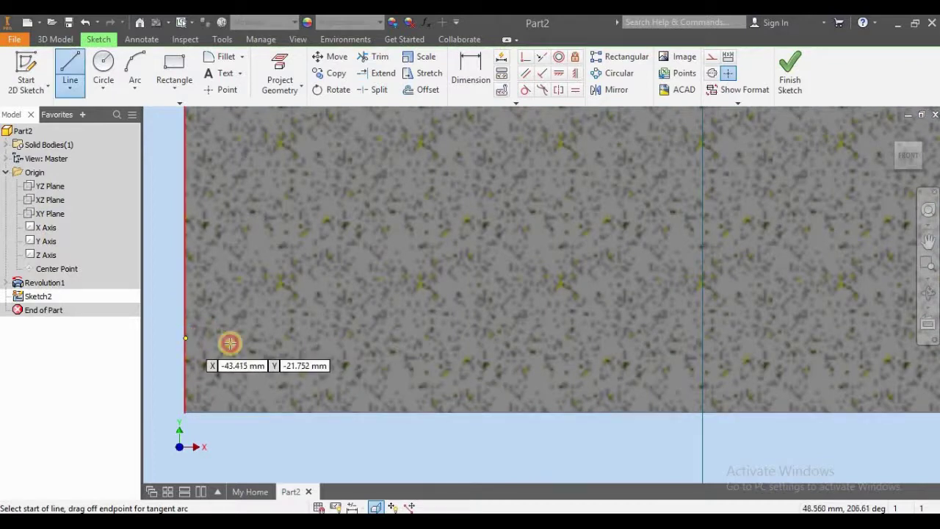
click(185, 339)
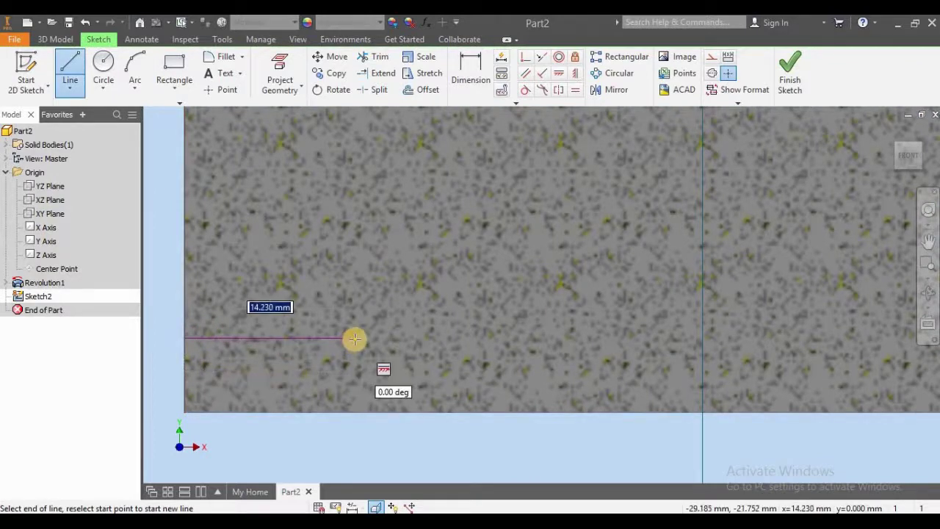
scroll(355, 339, down, 2)
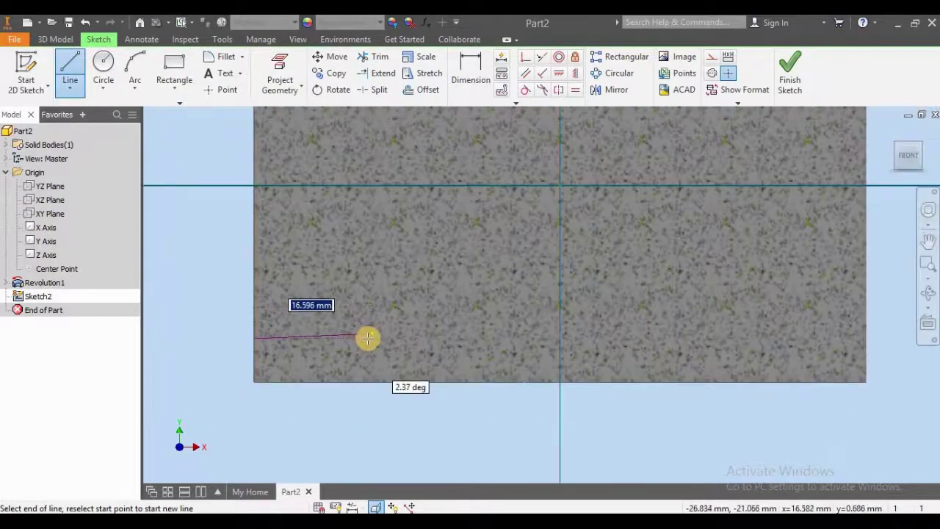
click(366, 339)
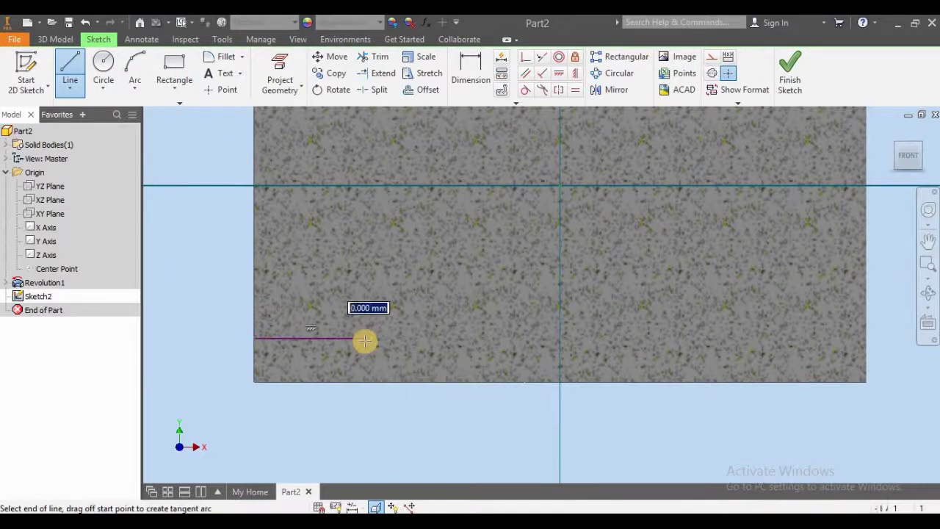
scroll(310, 303, down, 2)
key(Escape)
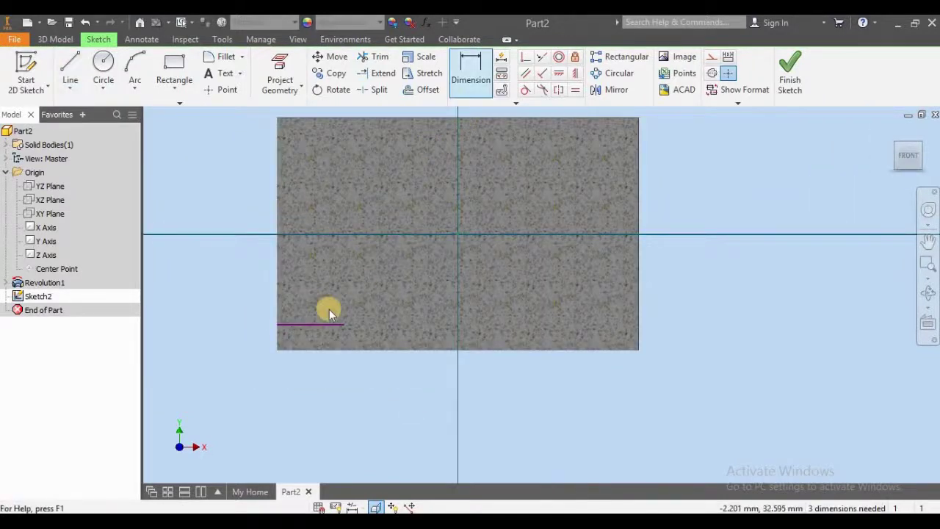
Dimension the line's vertical distance from the sketch origin as 24.50 mm
click(464, 74)
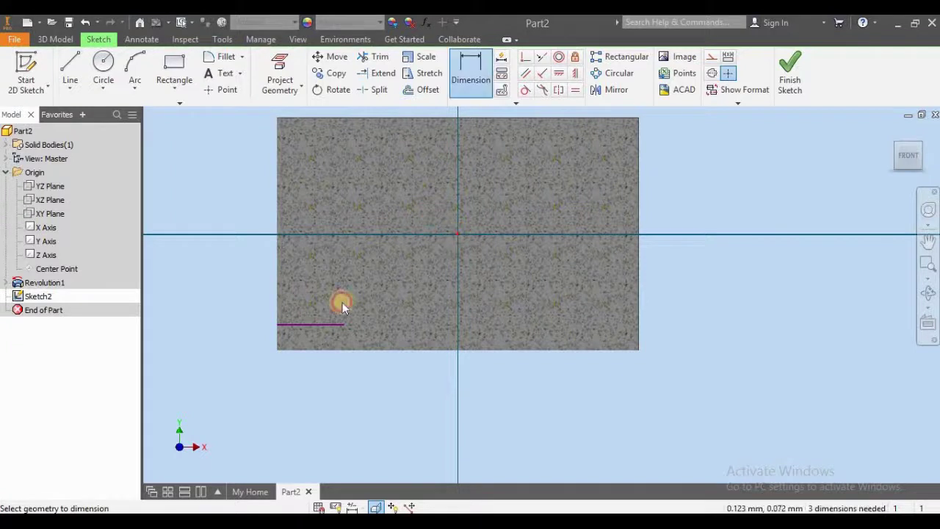
click(324, 326)
click(238, 285)
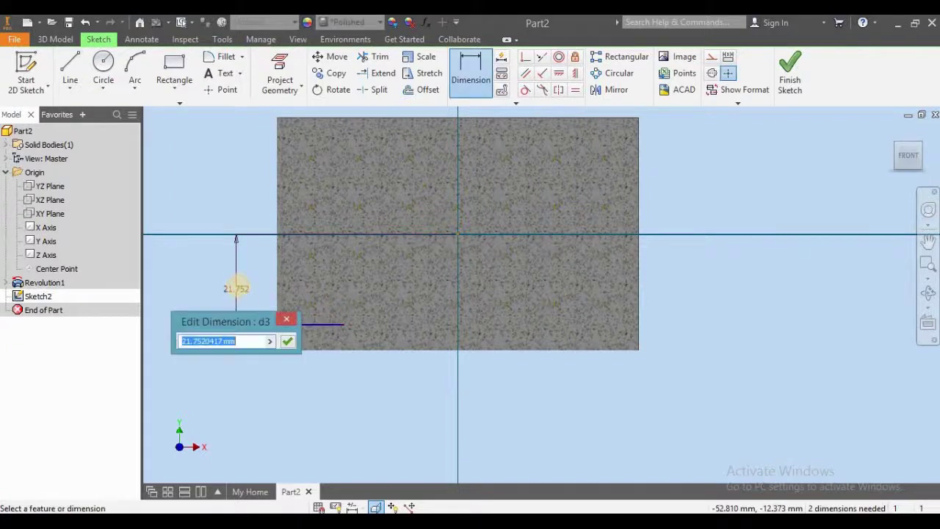
text(3)
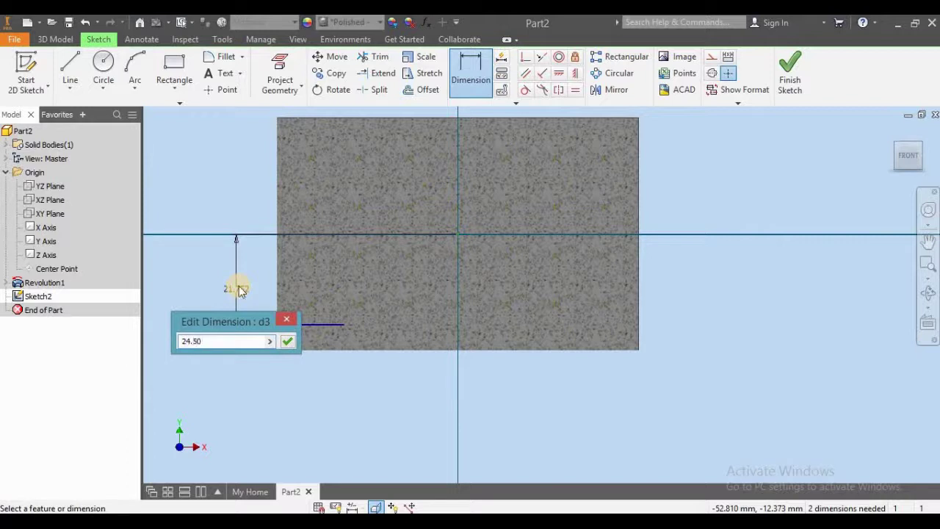
key(Return)
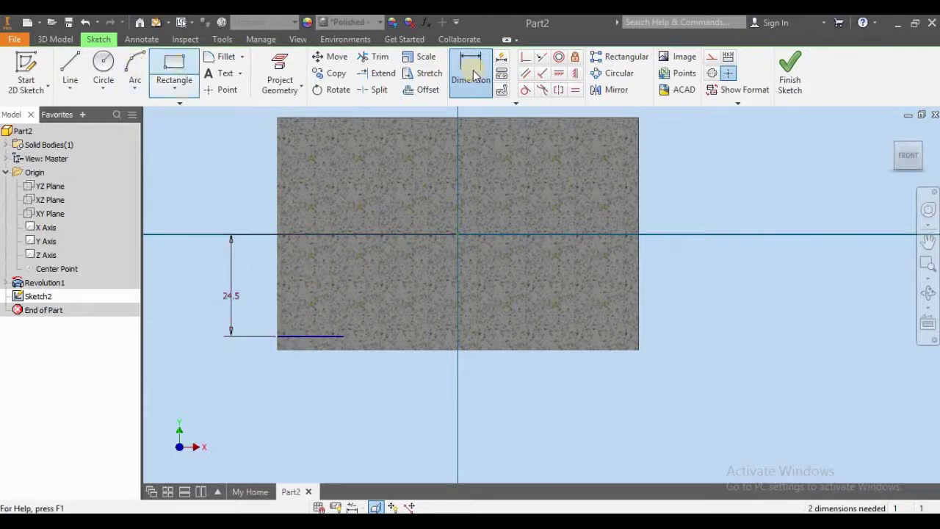
Dimension the horizontal line's length as 11.50 mm
click(301, 353)
click(302, 364)
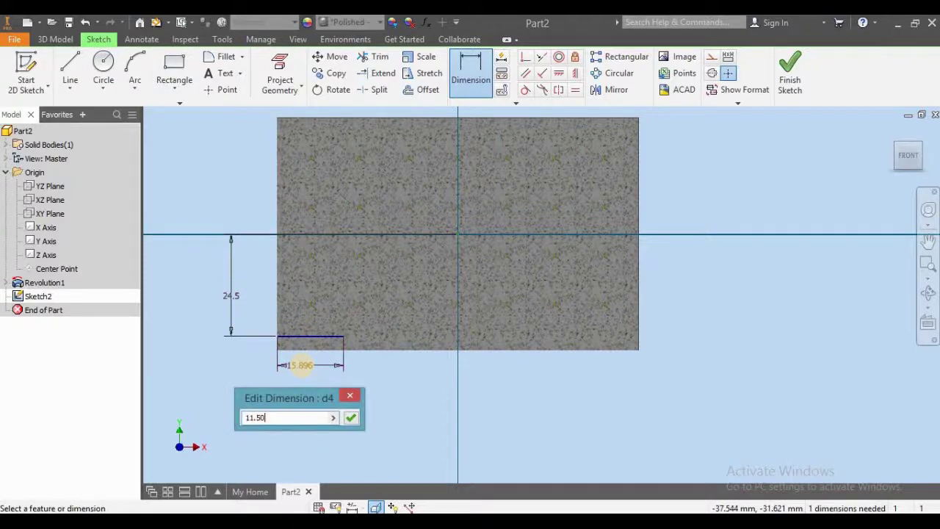
text(11.50)
key(Return)
key(Escape)
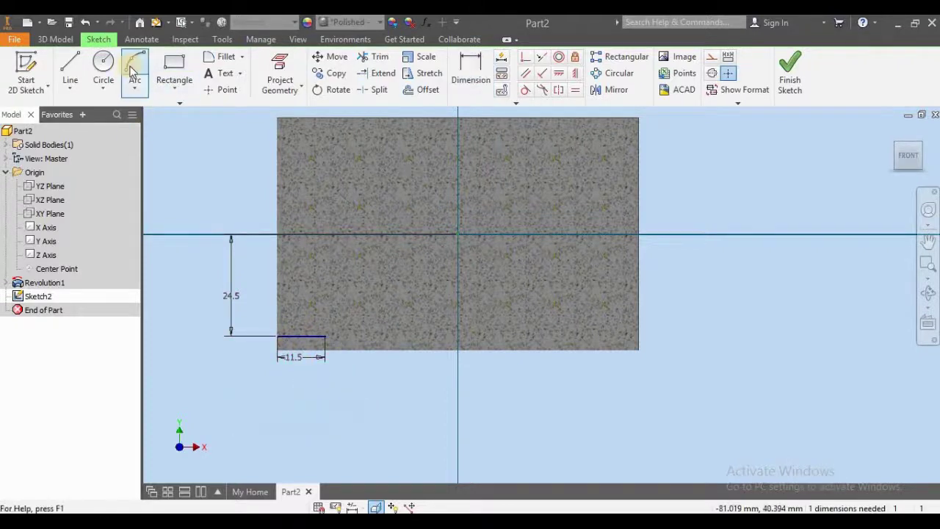
Sketch a three-point arc of about 3.7 mm radius bulging upward from the line's inner end
key(a)
click(332, 321)
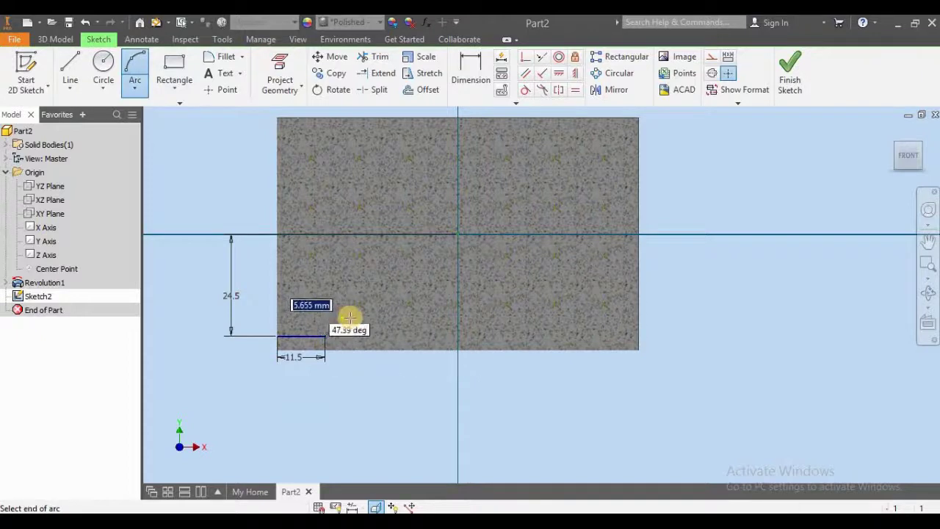
click(340, 314)
click(329, 317)
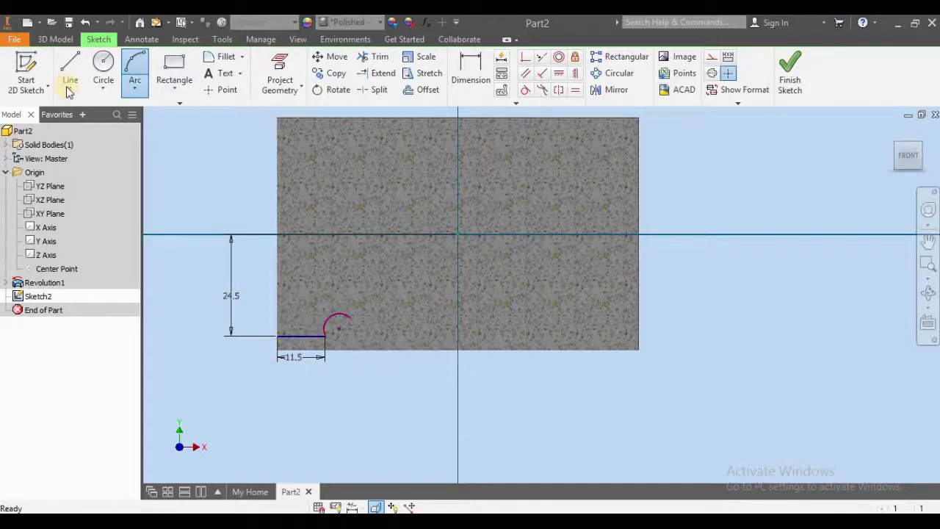
Dimension the arc's radius as 5 mm
click(472, 71)
click(328, 318)
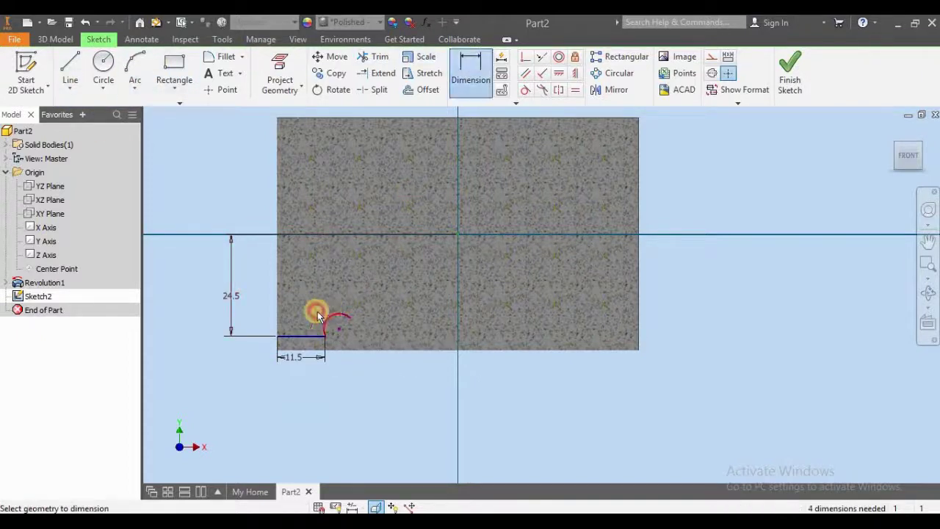
click(228, 364)
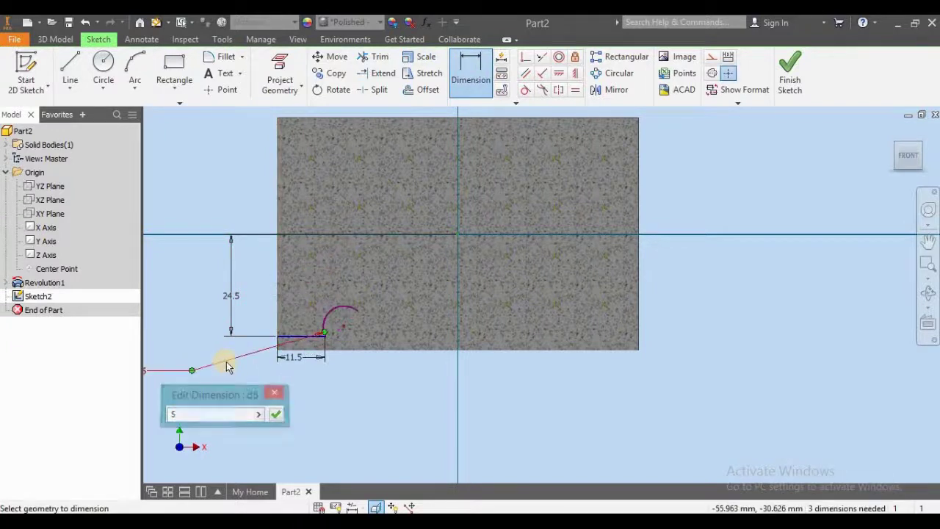
key(Return)
key(Escape)
scroll(415, 352, down, 2)
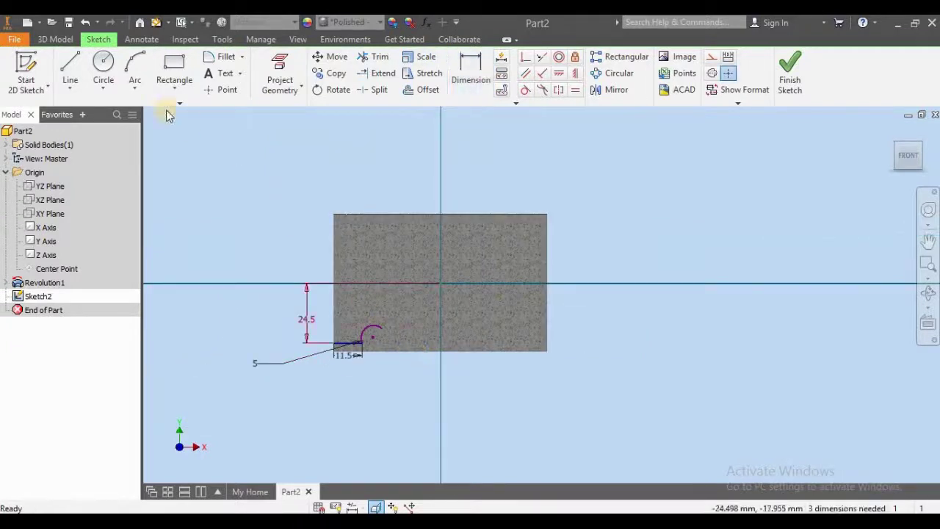
Sketch a short horizontal line inward from the cylinder's right edge, level with the left line
click(70, 70)
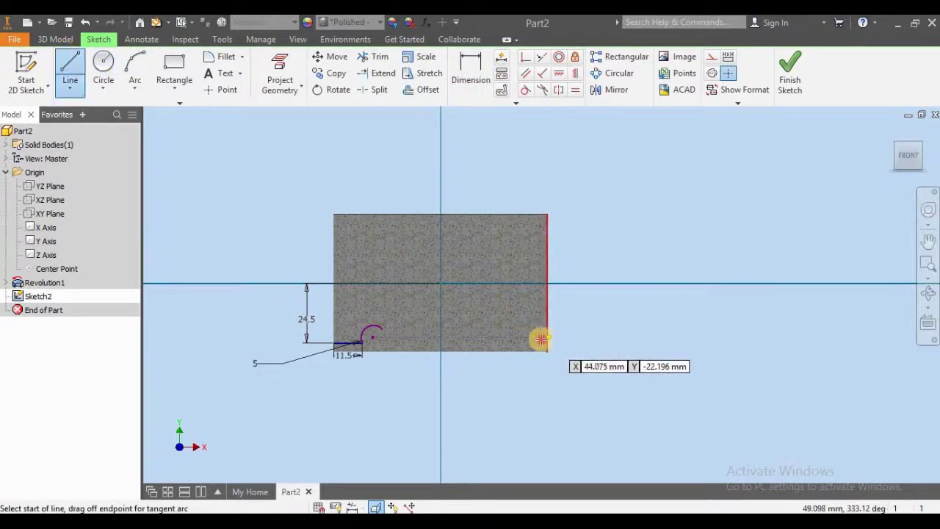
click(543, 339)
click(71, 68)
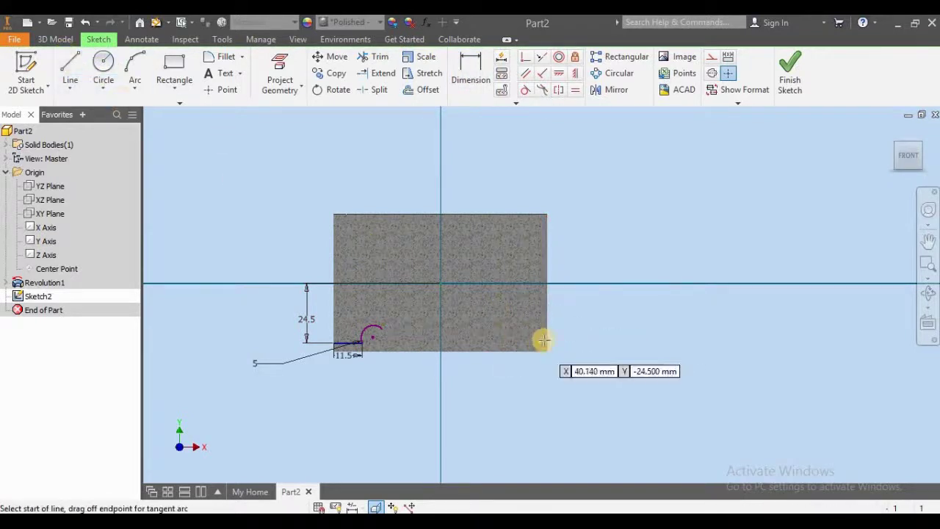
key(l)
click(541, 340)
click(508, 342)
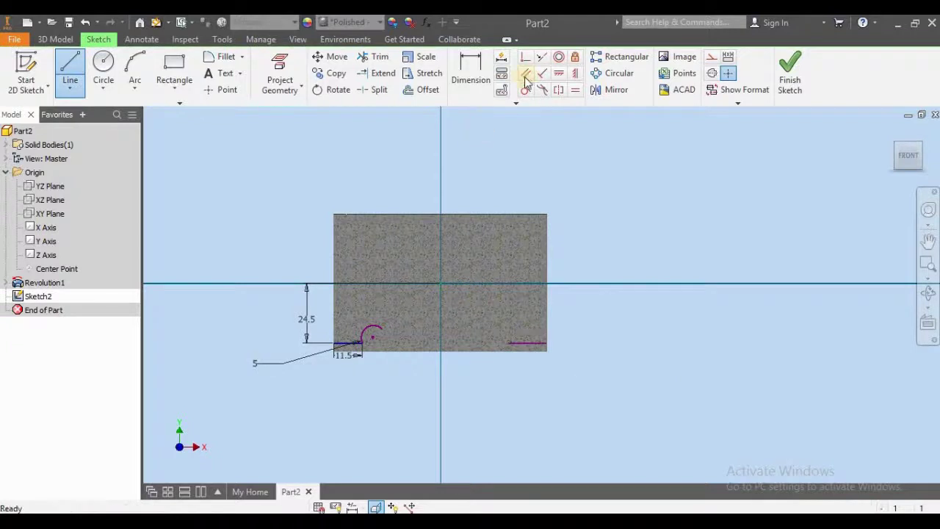
key(Escape)
Constrain the right line to equal length with the left line and align their inner endpoints horizontally
click(354, 344)
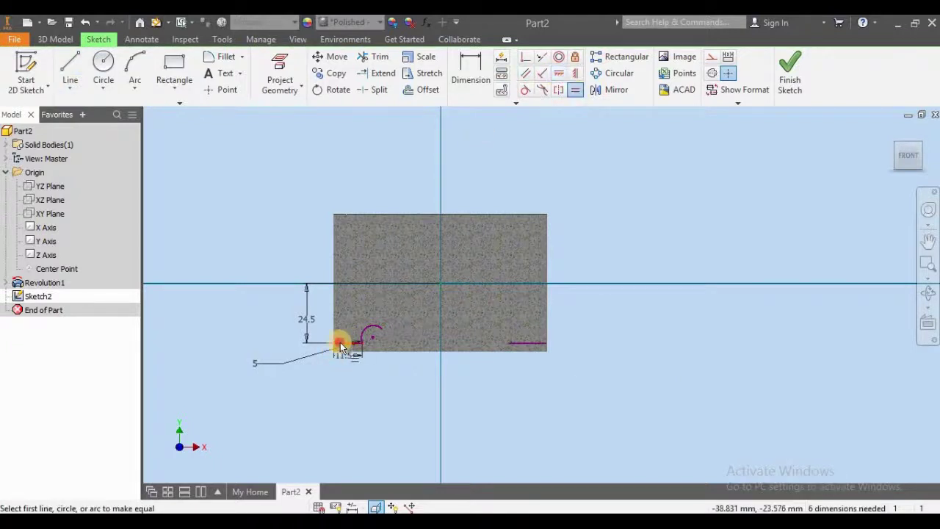
click(523, 342)
key(Escape)
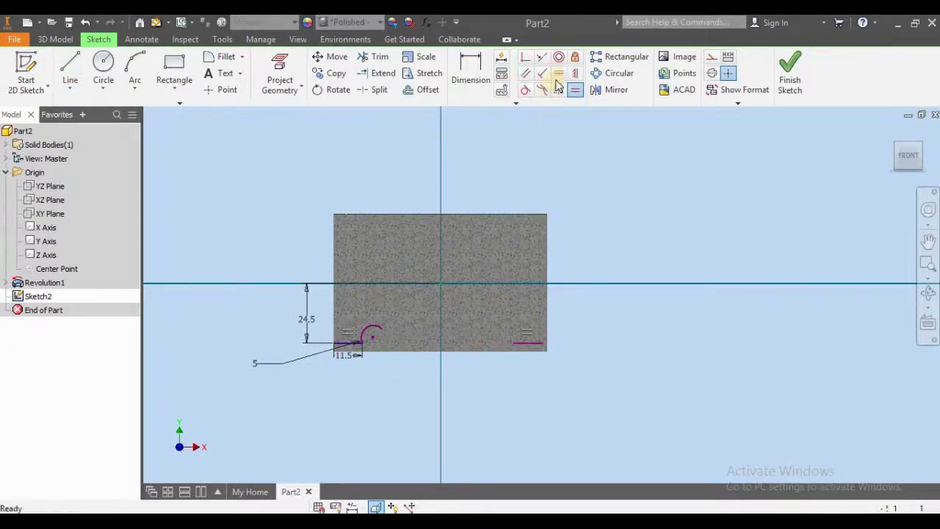
click(559, 73)
click(504, 345)
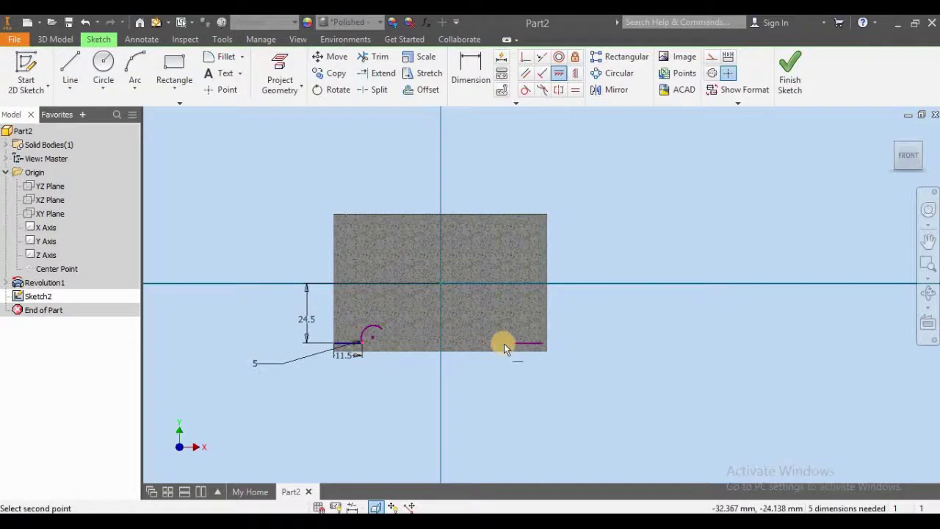
key(Escape)
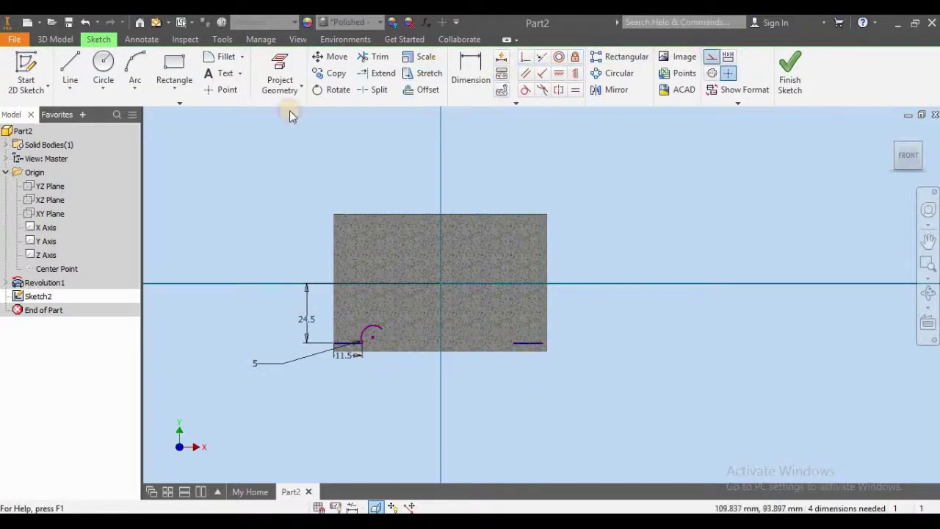
Project the cylinder's outline into the sketch and make the right line's outer endpoint coincident with the cylinder's right edge
click(280, 77)
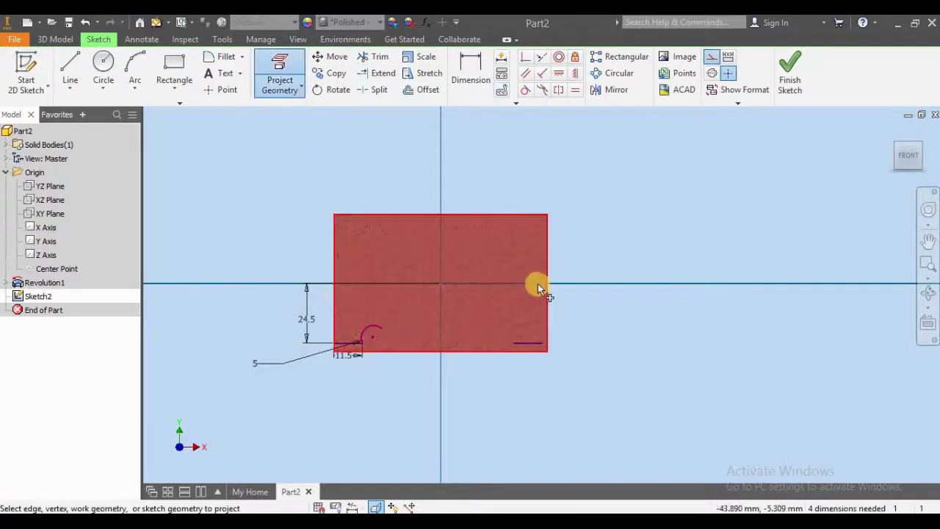
click(469, 352)
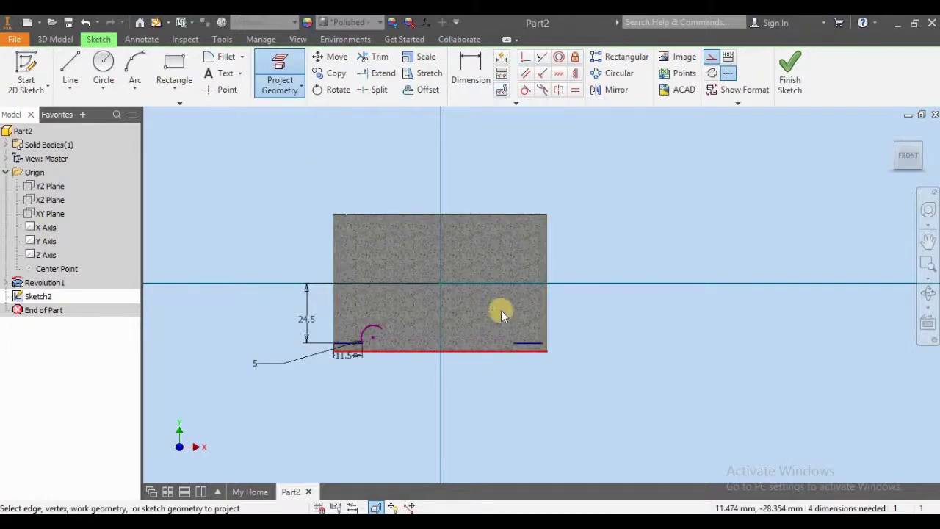
key(Escape)
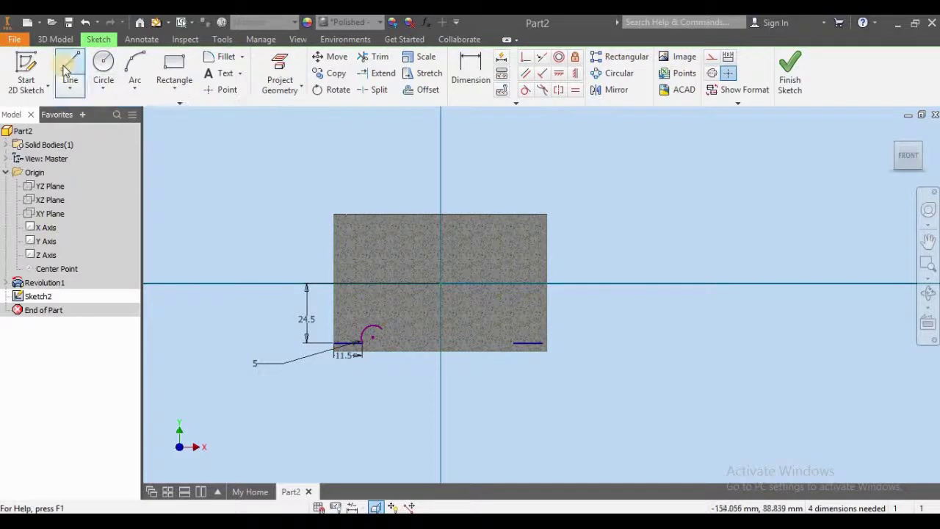
click(525, 57)
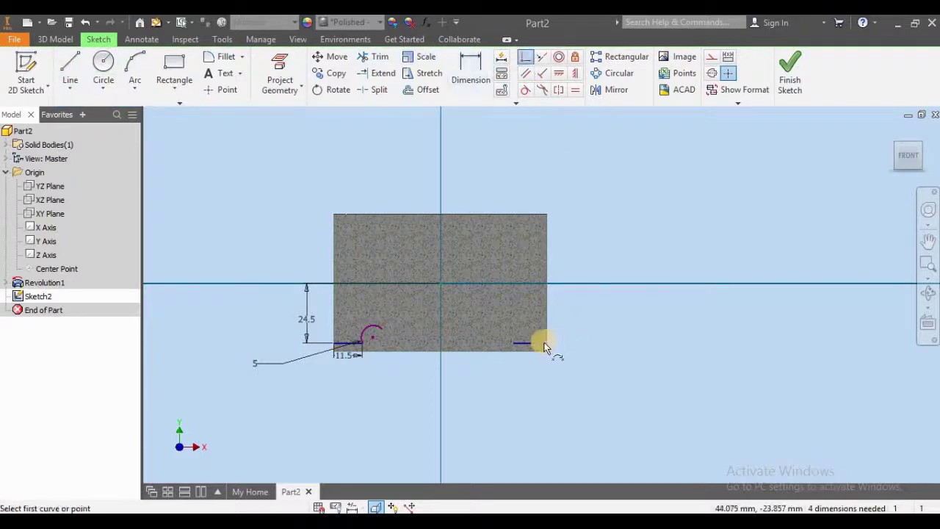
click(548, 344)
key(Escape)
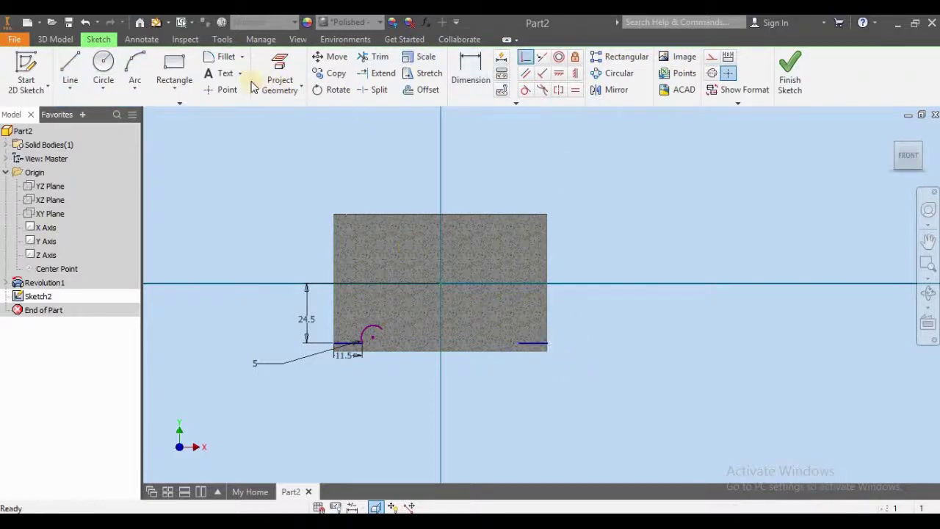
Sketch a three-point arc bulging upward from the right line's inner end, resembling the left arc
click(103, 65)
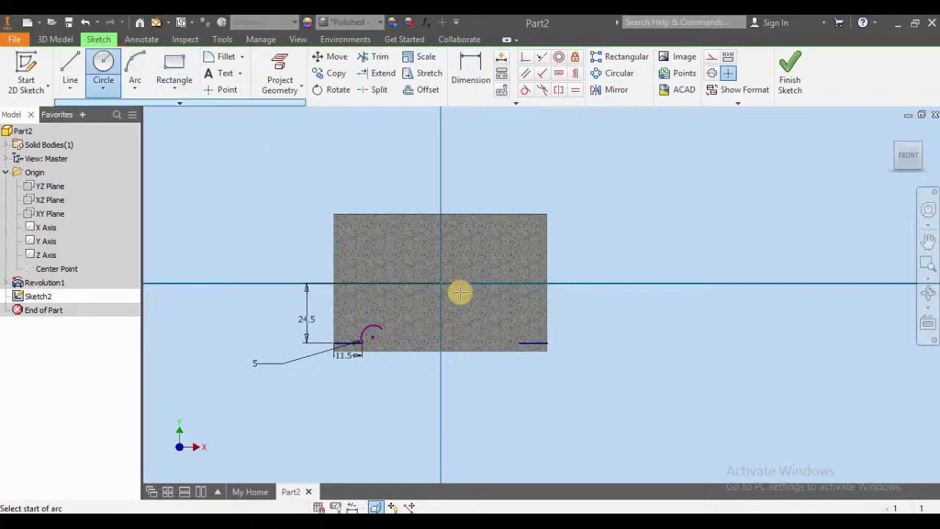
scroll(460, 290, up, 5)
scroll(512, 279, down, 4)
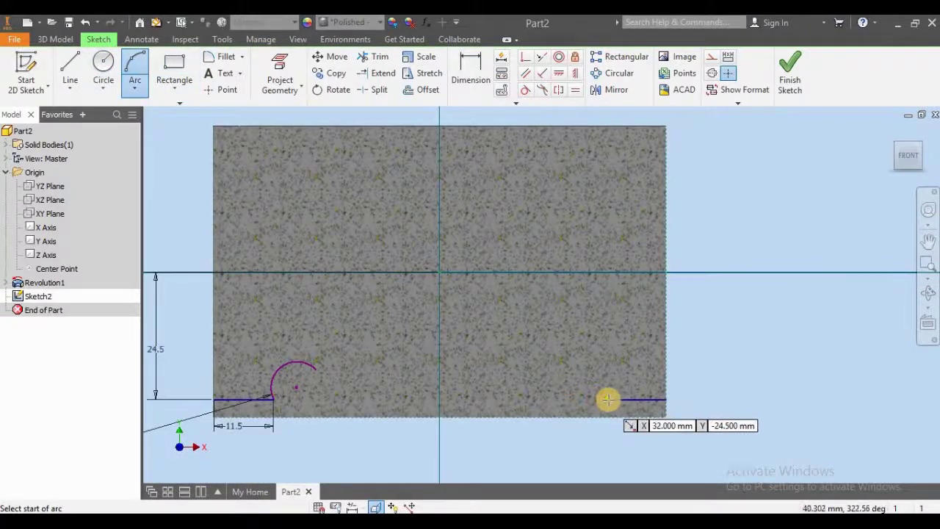
click(608, 399)
click(567, 370)
click(596, 372)
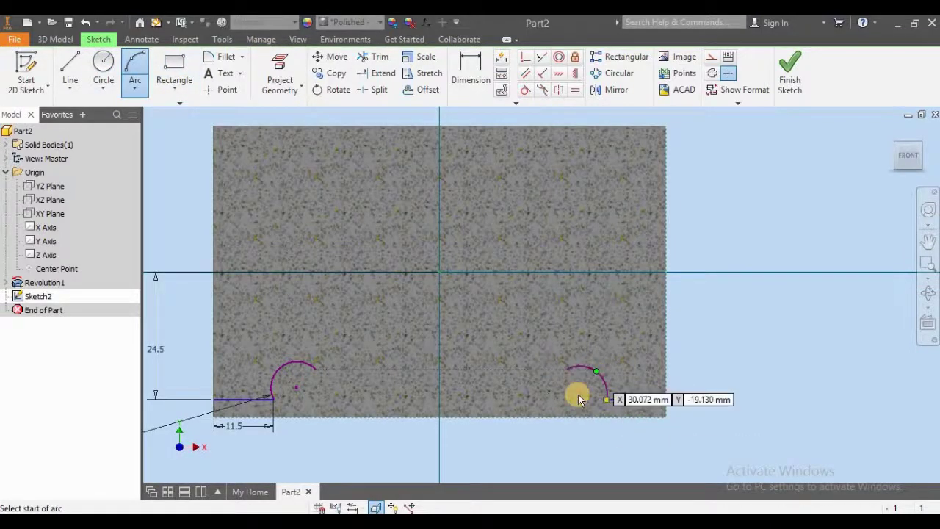
key(Escape)
Apply an equal constraint between the left arc and the right arc
click(576, 91)
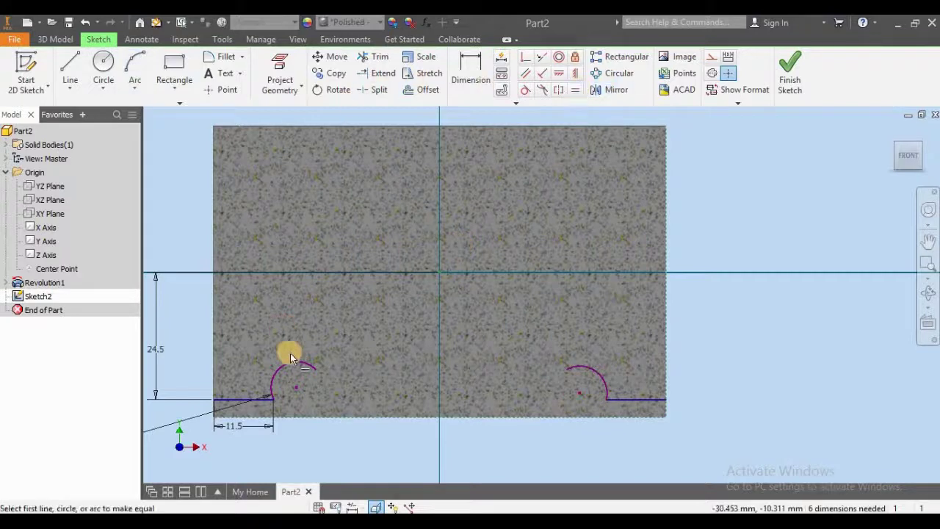
click(289, 367)
click(581, 364)
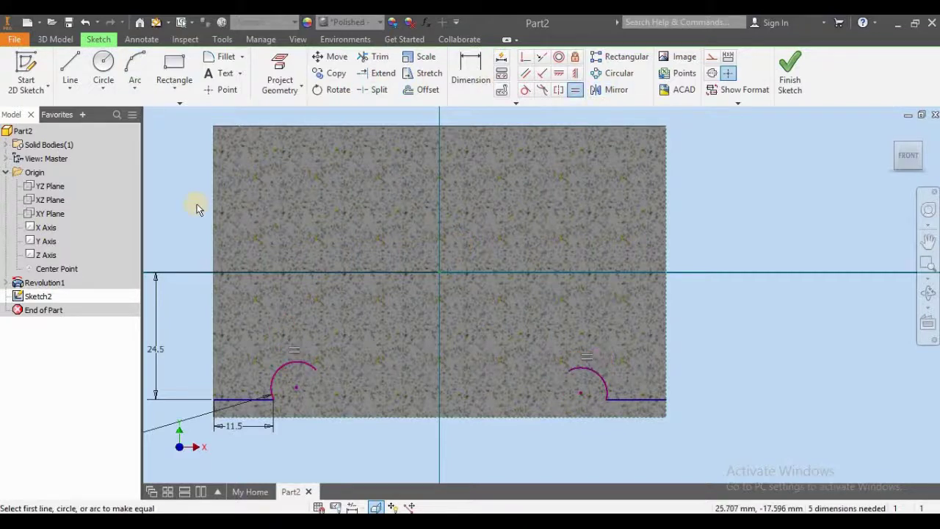
key(Escape)
Sketch a three-point arc joining the inner ends of the two small arcs and sagging to the cylinder's lower edge
click(135, 73)
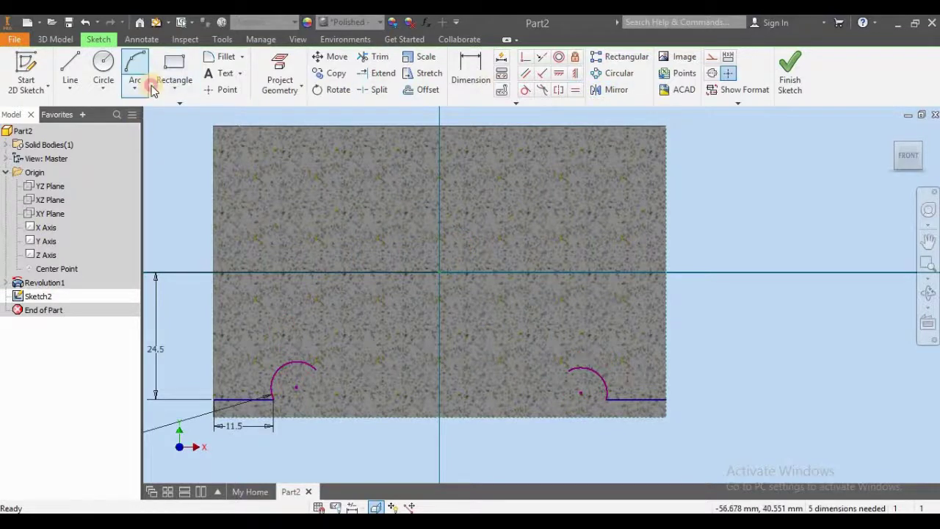
click(315, 367)
click(574, 369)
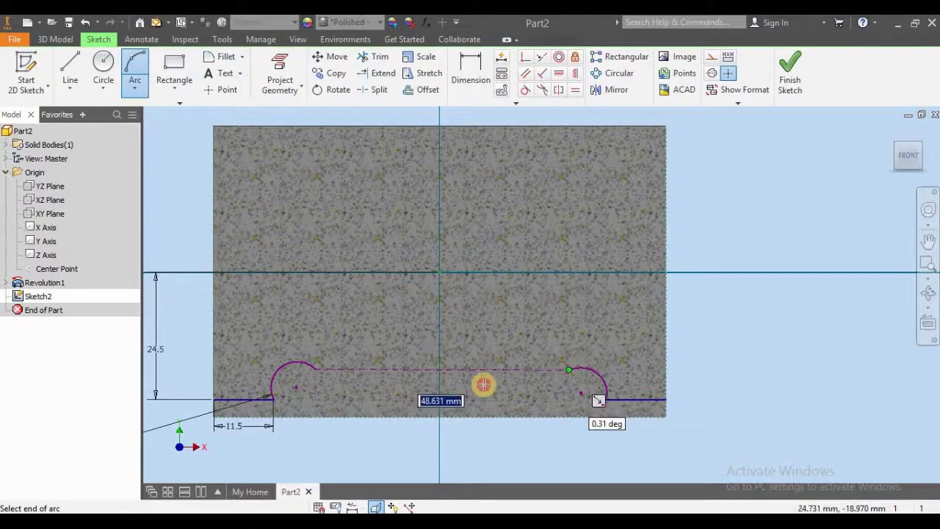
click(438, 416)
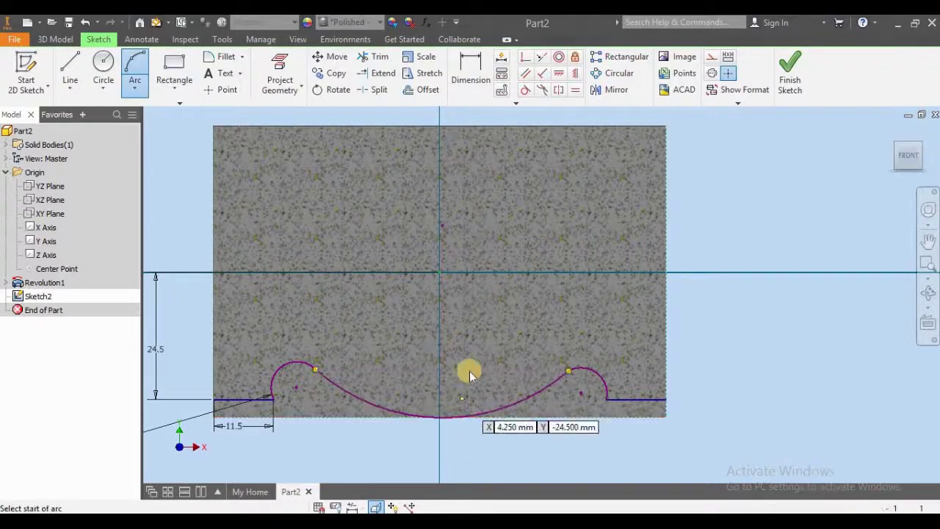
key(Escape)
Make the large central arc tangent to both the left and the right small arcs
click(525, 89)
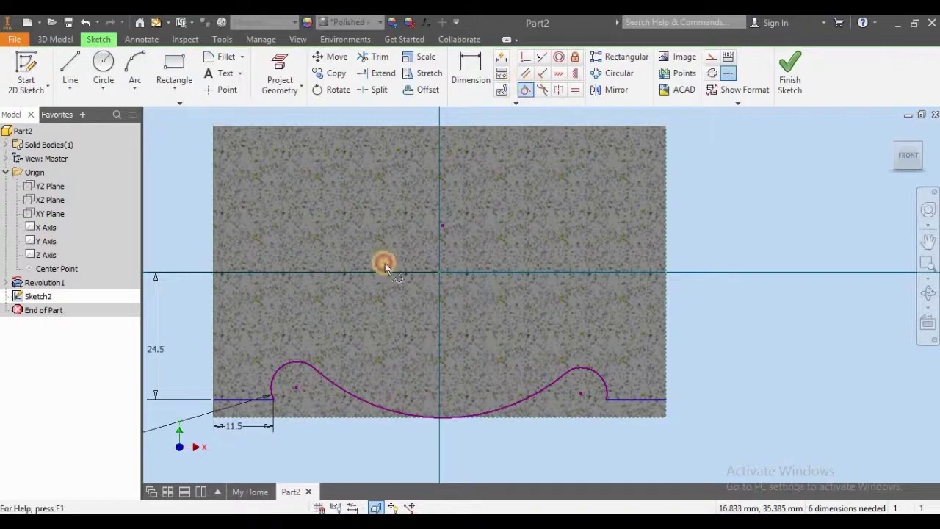
click(309, 367)
click(340, 384)
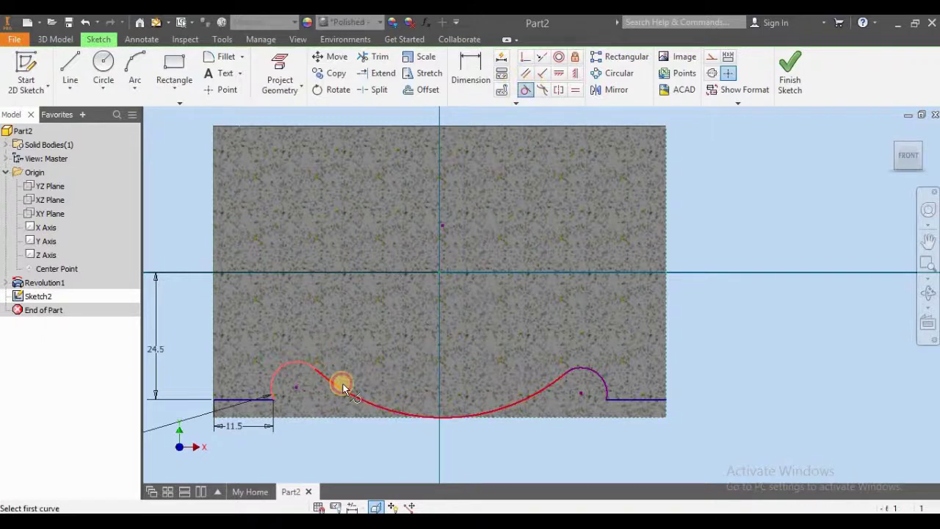
click(566, 380)
click(581, 367)
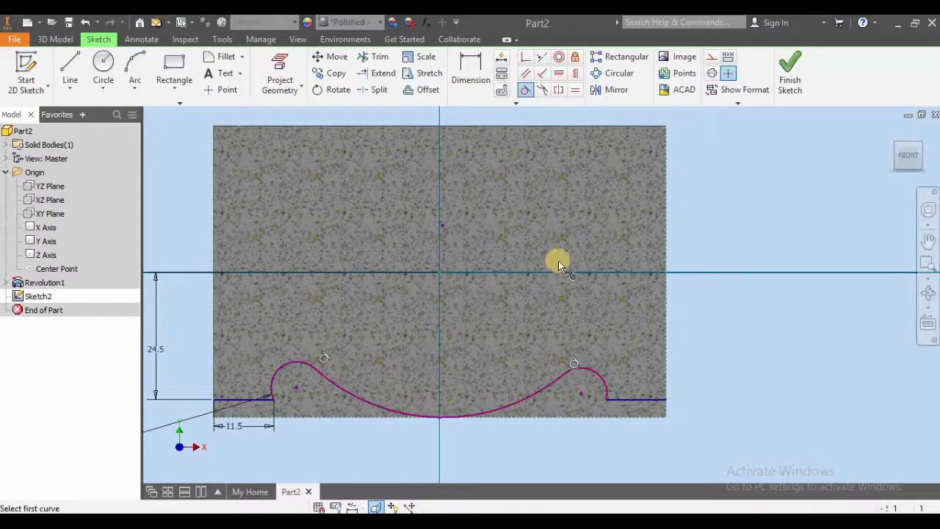
Dimension the large central arc with a radius of 46 mm
click(462, 73)
key(Escape)
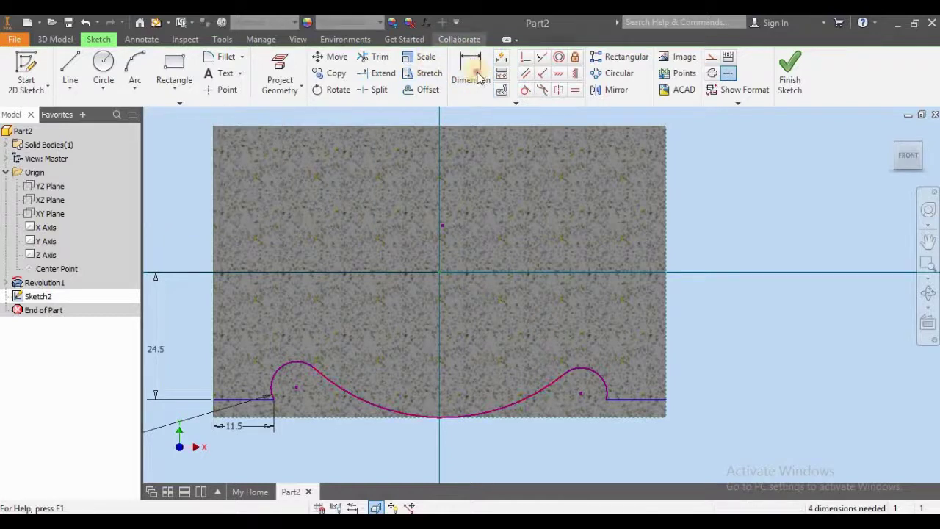
click(474, 73)
click(518, 357)
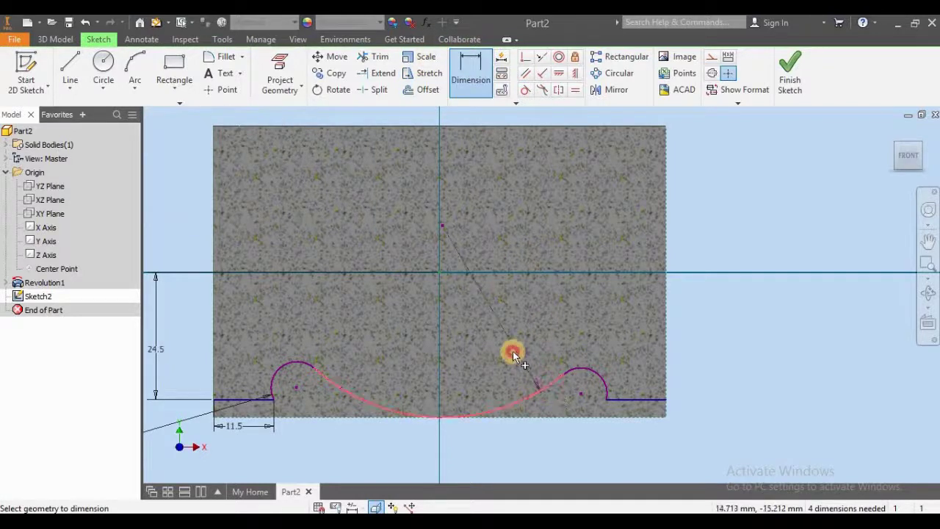
click(510, 350)
text(46)
key(Return)
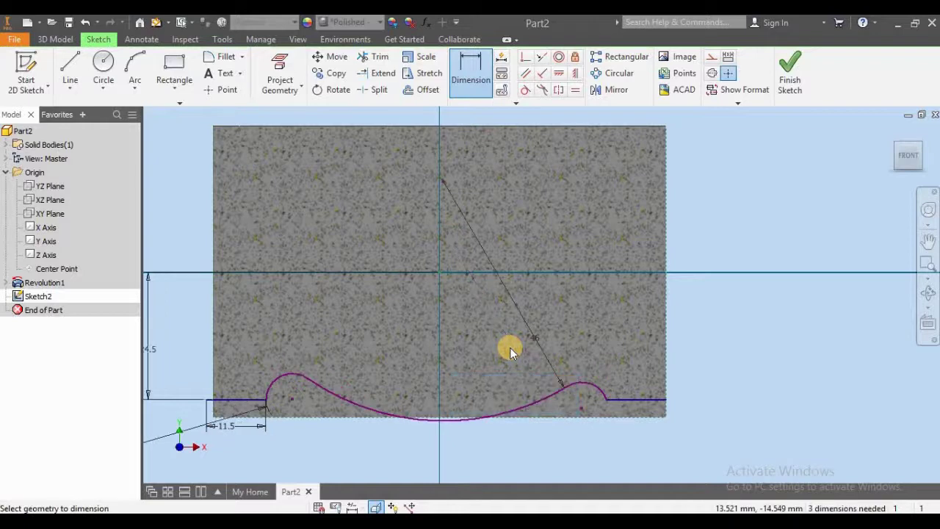
Make the left line's outer end coincident with the cylinder's left edge and the central arc coincident with the lower edge's midpoint
click(526, 57)
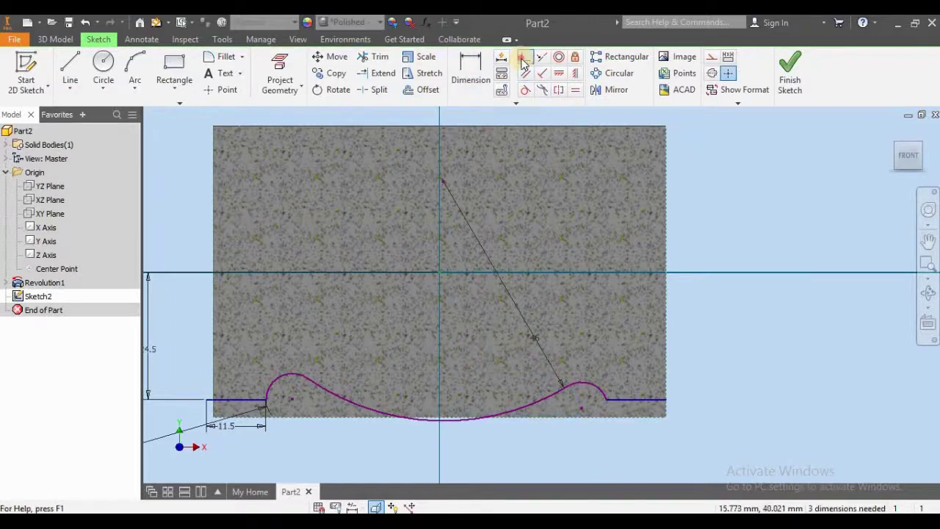
click(212, 397)
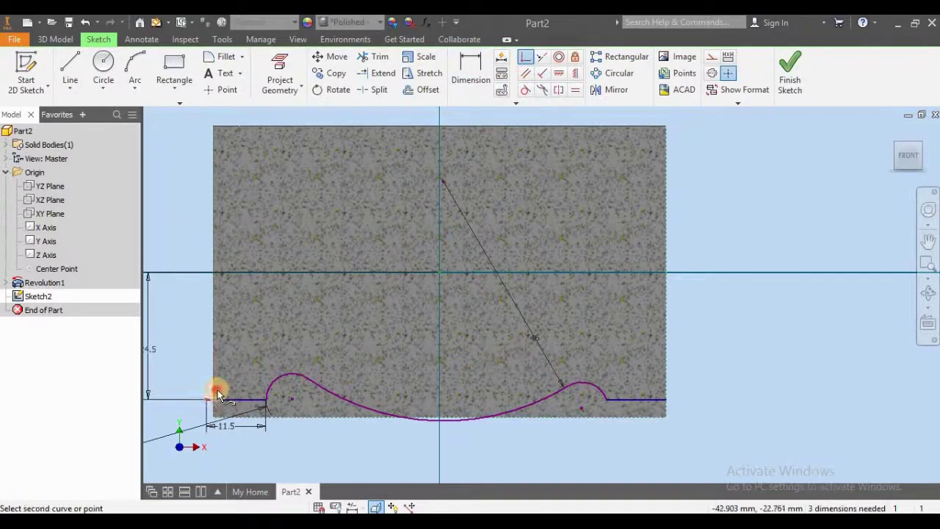
click(304, 388)
drag(426, 422, 438, 373)
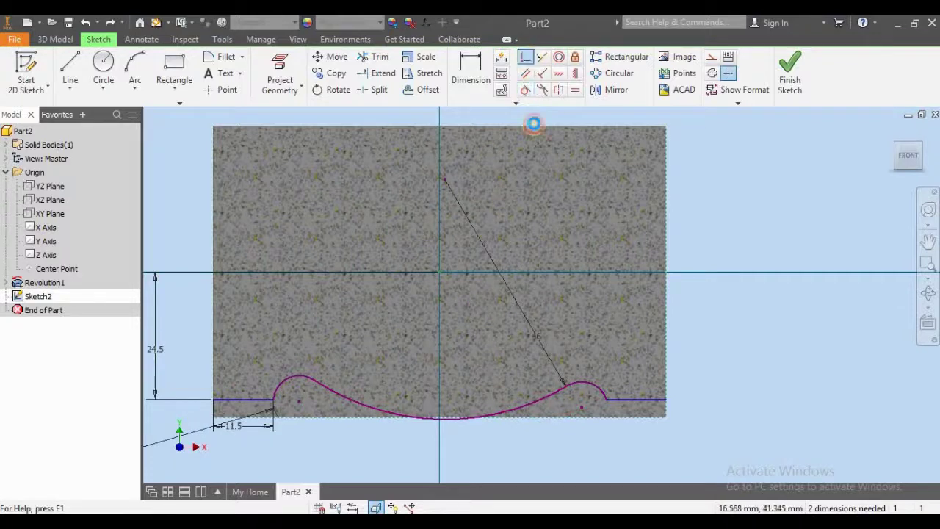
click(440, 418)
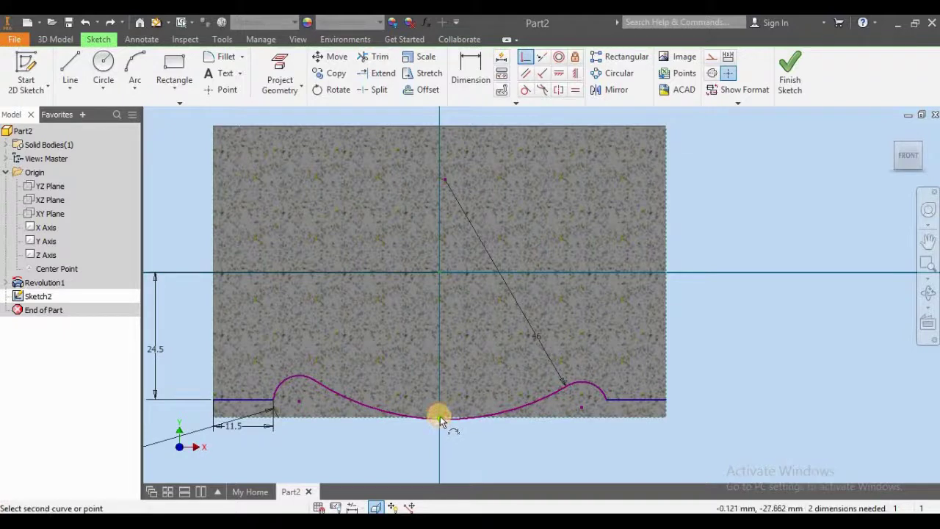
click(439, 425)
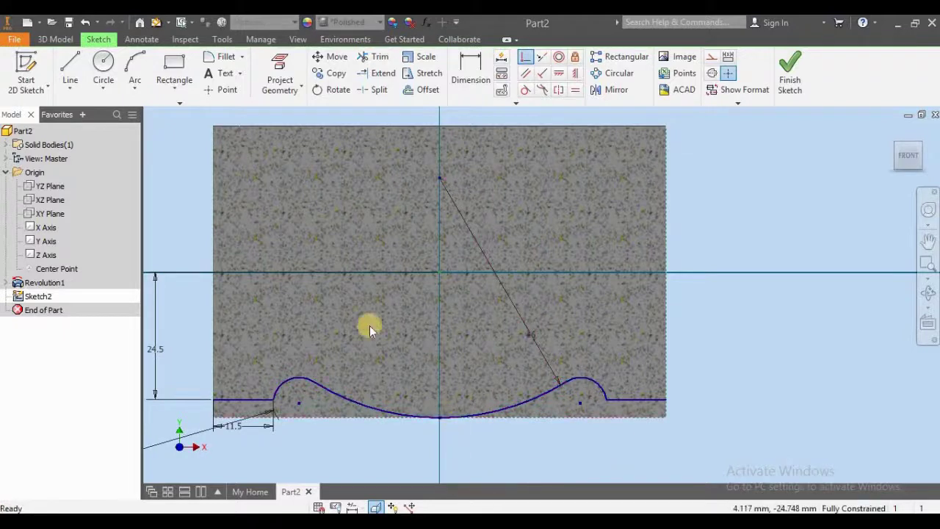
Close the profile below the cylinder with three straight lines between the outer line ends, and make the right one vertical
click(69, 70)
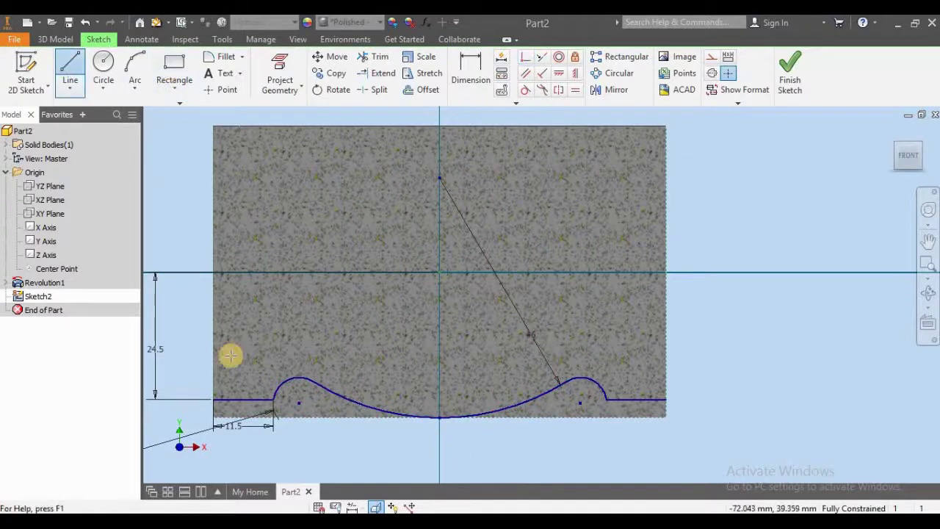
click(213, 399)
scroll(223, 329, up, 3)
scroll(212, 390, up, 4)
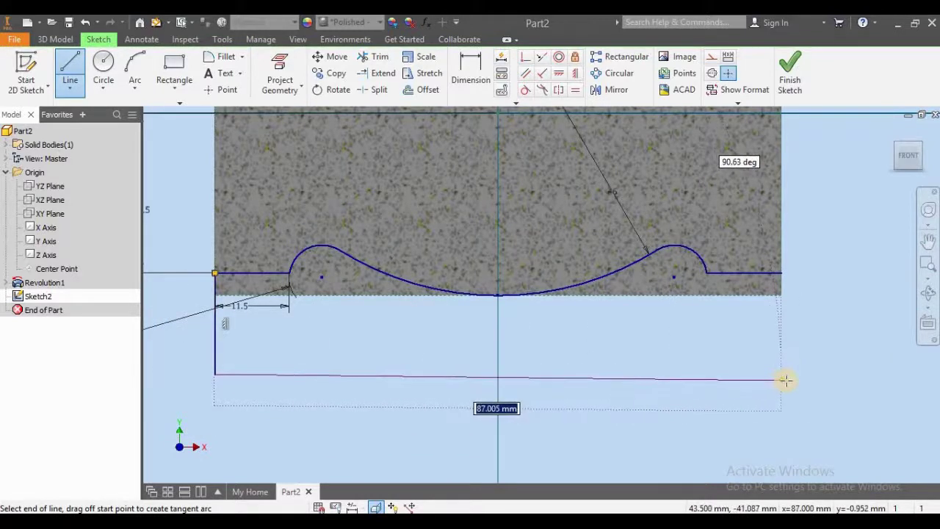
click(788, 373)
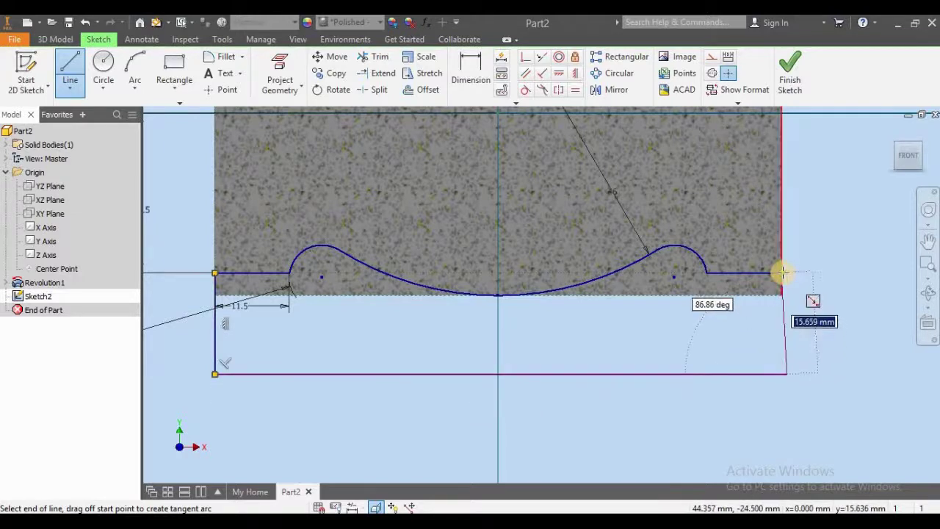
click(782, 273)
click(557, 73)
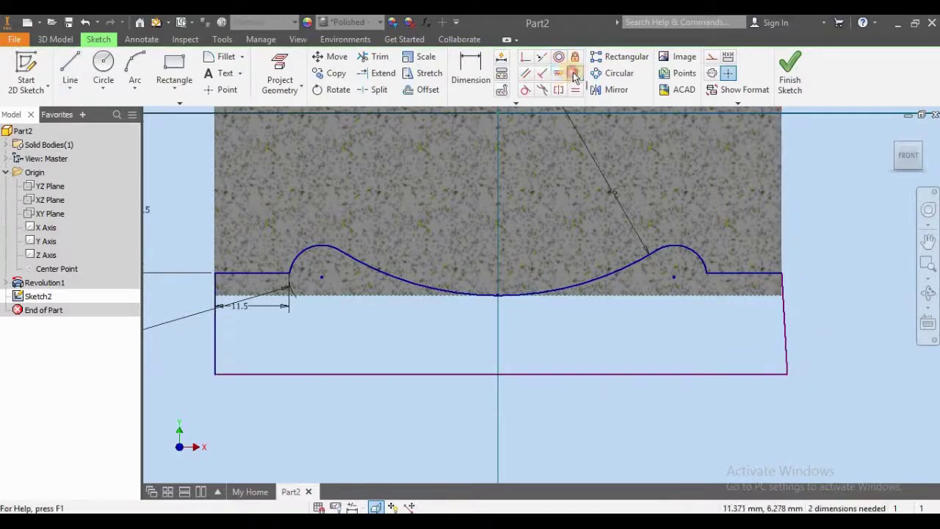
click(575, 74)
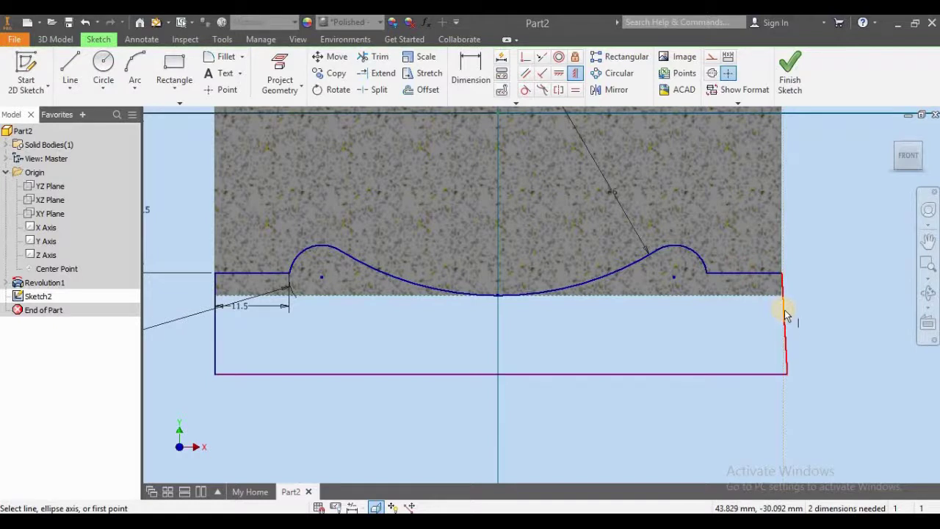
Dimension the length of the right closing line and finish the sketch
click(470, 73)
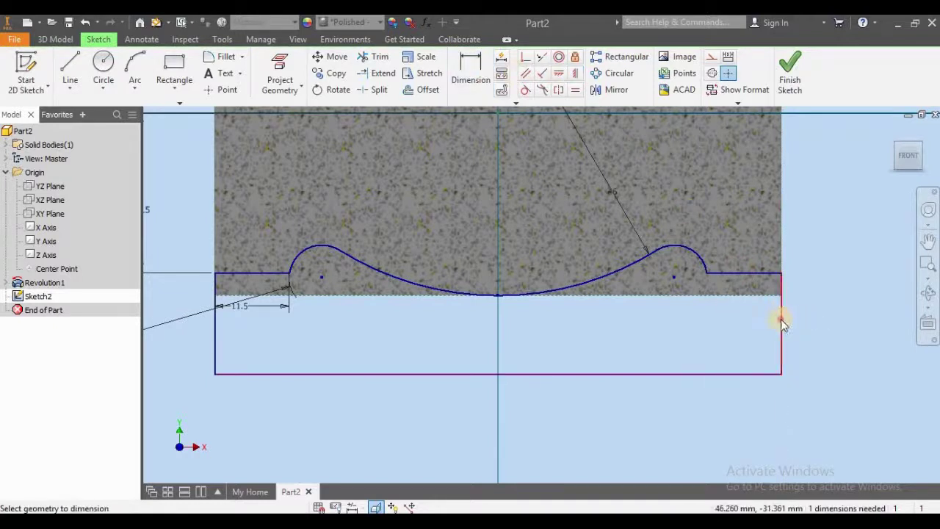
click(781, 320)
click(812, 324)
click(857, 372)
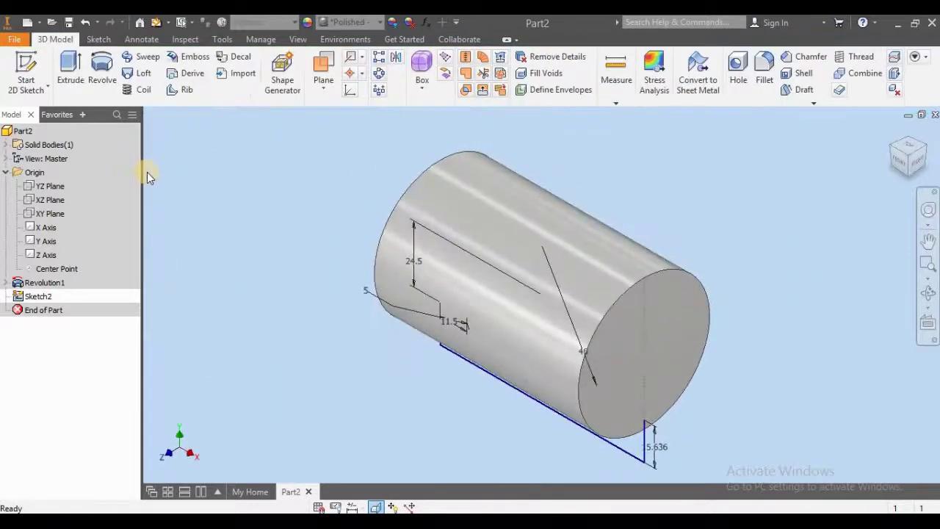
Revolve the closed profile fully around the X axis as a cut from the cylinder
click(102, 75)
click(103, 80)
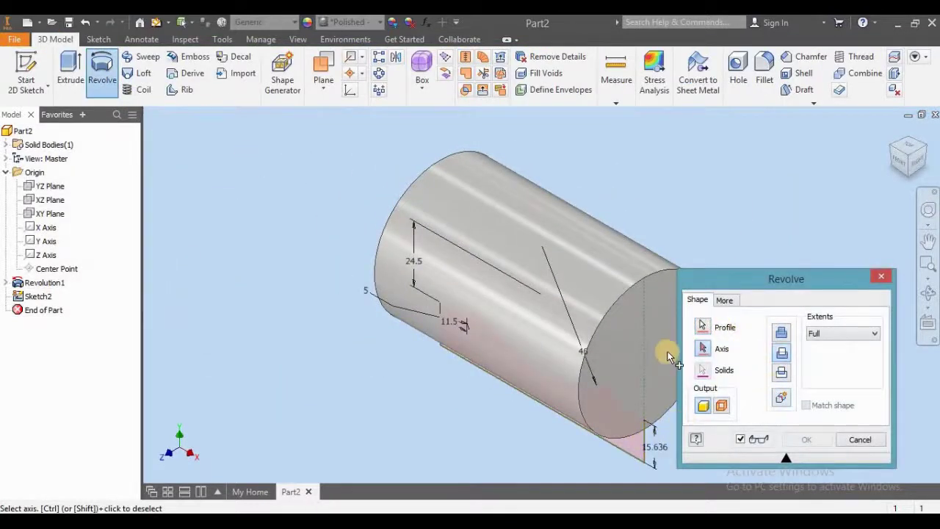
click(47, 228)
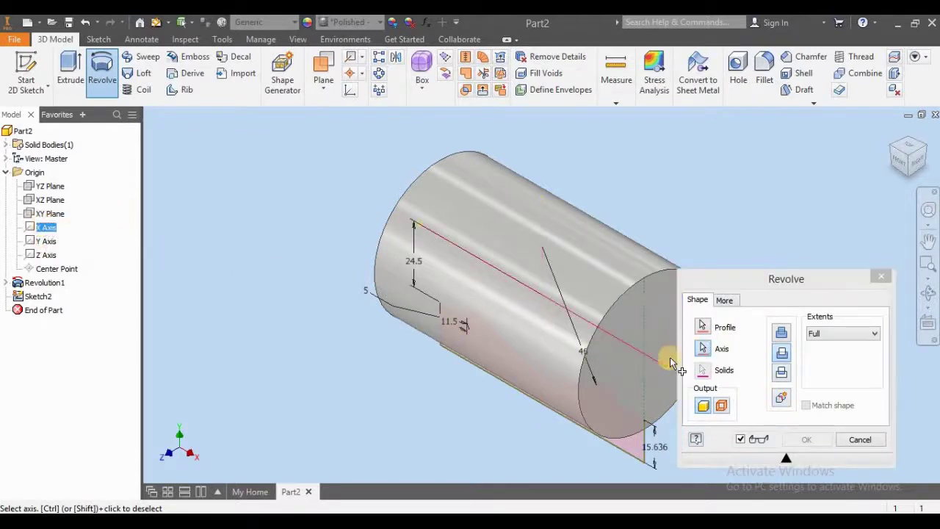
click(809, 439)
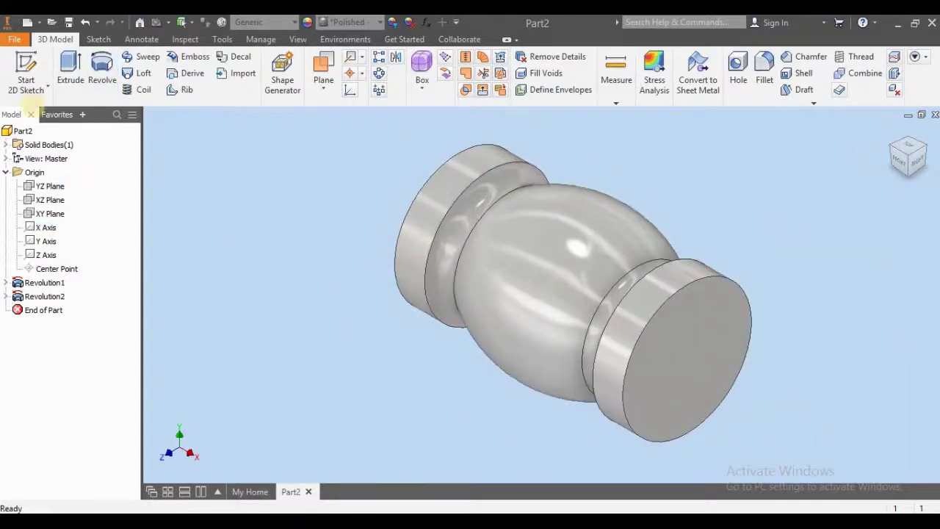
Start a sketch on the XY plane with the part sliced, and project the lower edge arc of the central bulge
click(25, 72)
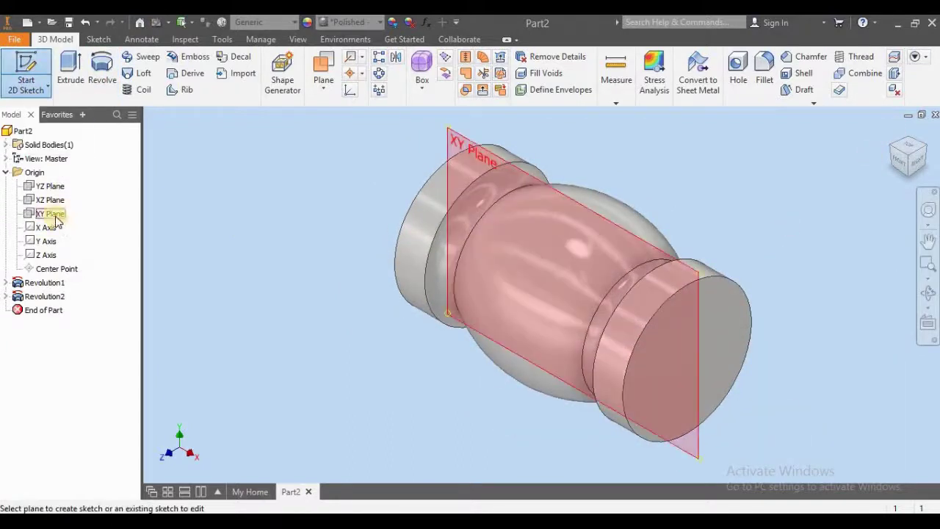
click(56, 221)
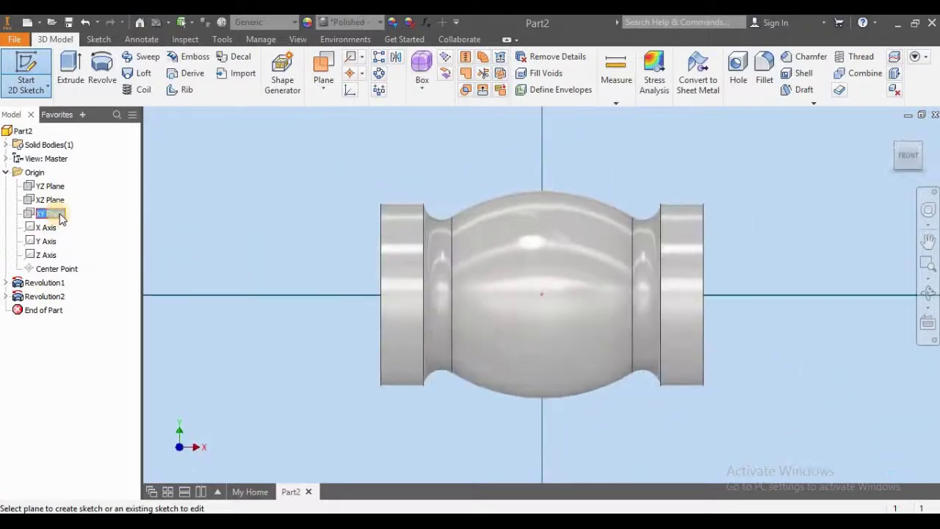
key(F7)
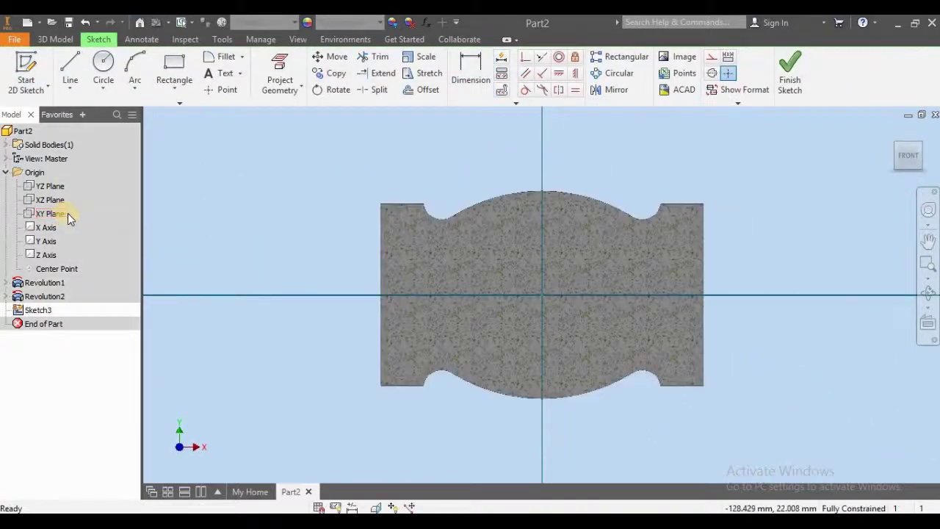
scroll(452, 309, down, 3)
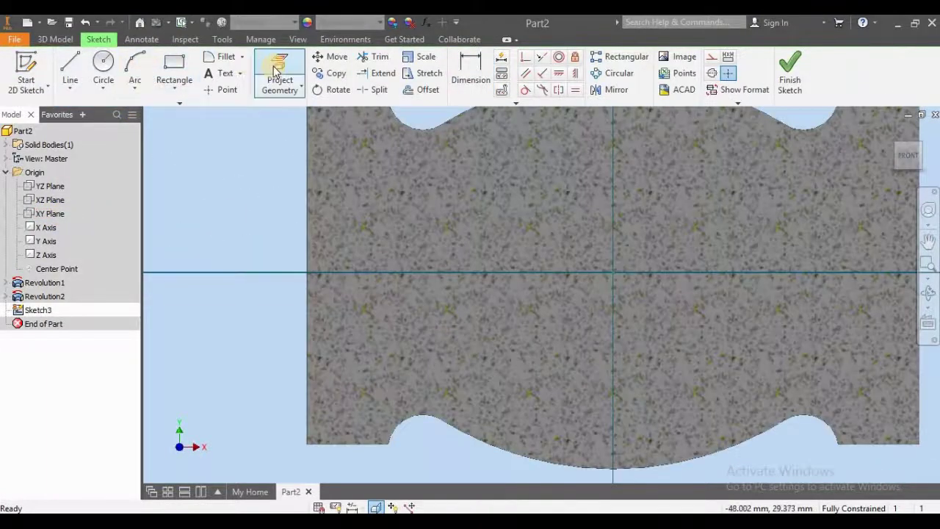
click(467, 436)
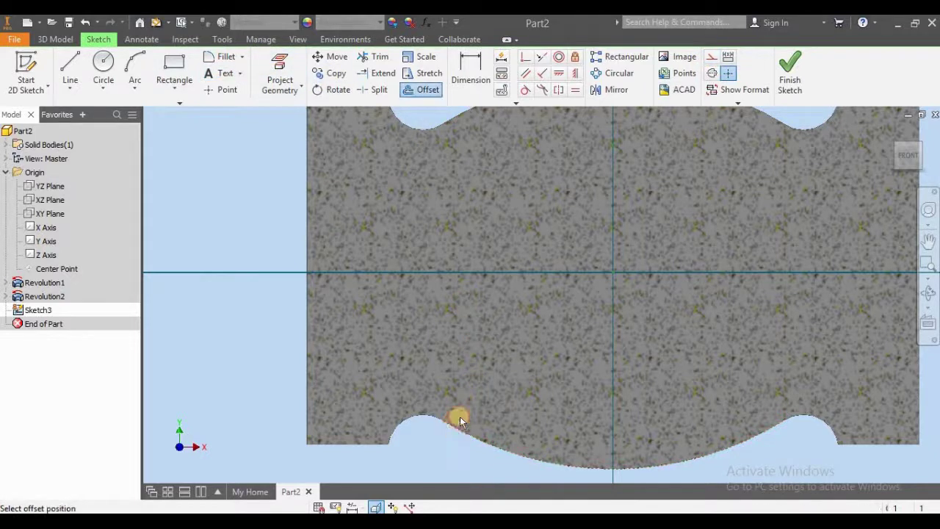
Offset the projected bulge arc 4 mm toward the inside of the part
text(1)
key(Return)
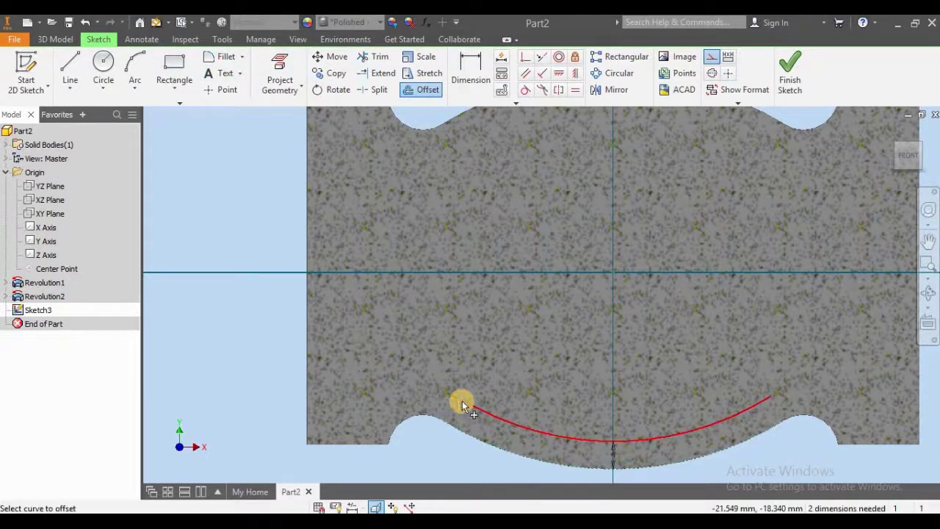
key(Escape)
Draw horizontal lines outward from both ends of the offset arc to the part's left and right edges, the right one about 21 mm long
click(70, 74)
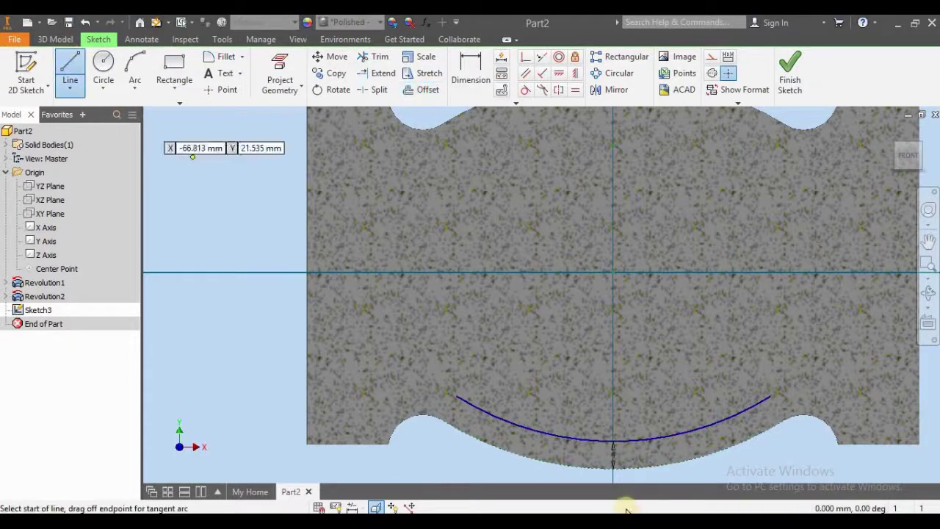
click(456, 396)
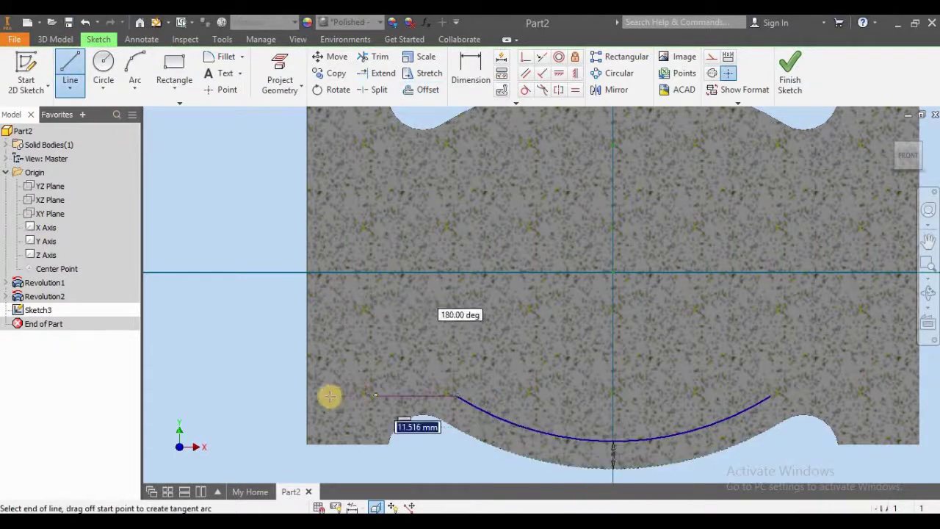
click(309, 396)
key(Escape)
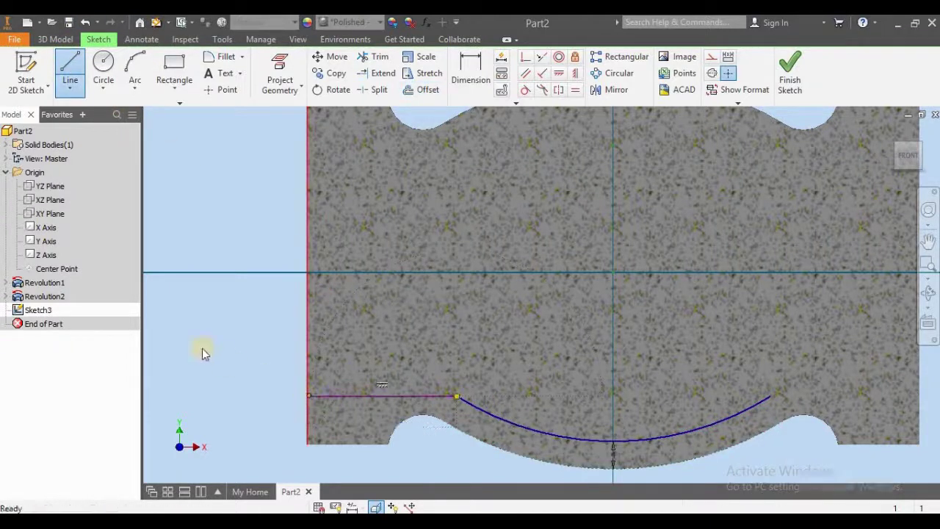
click(70, 73)
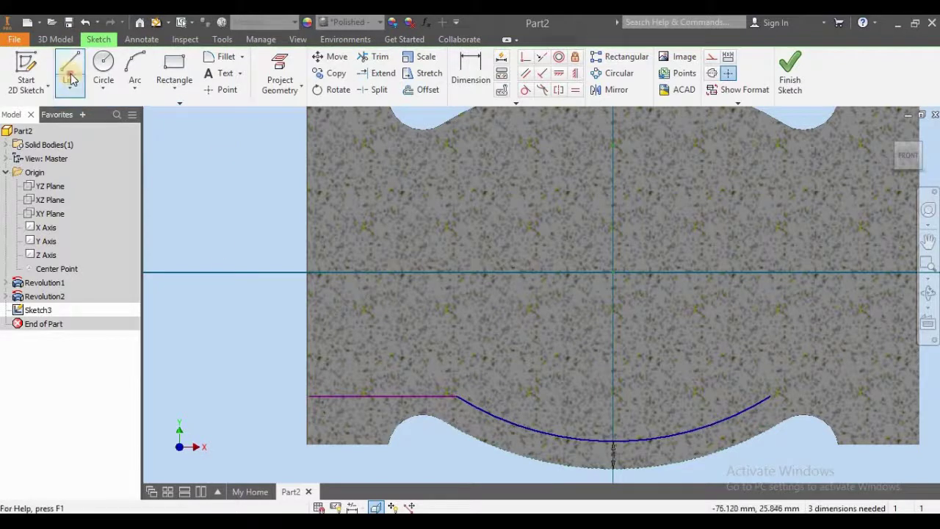
click(771, 397)
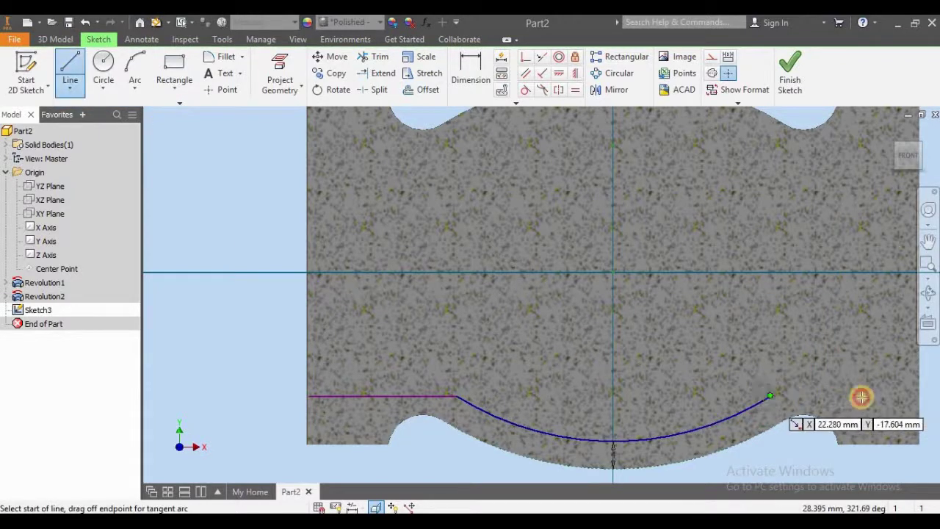
click(919, 396)
key(Escape)
drag(790, 397, 798, 378)
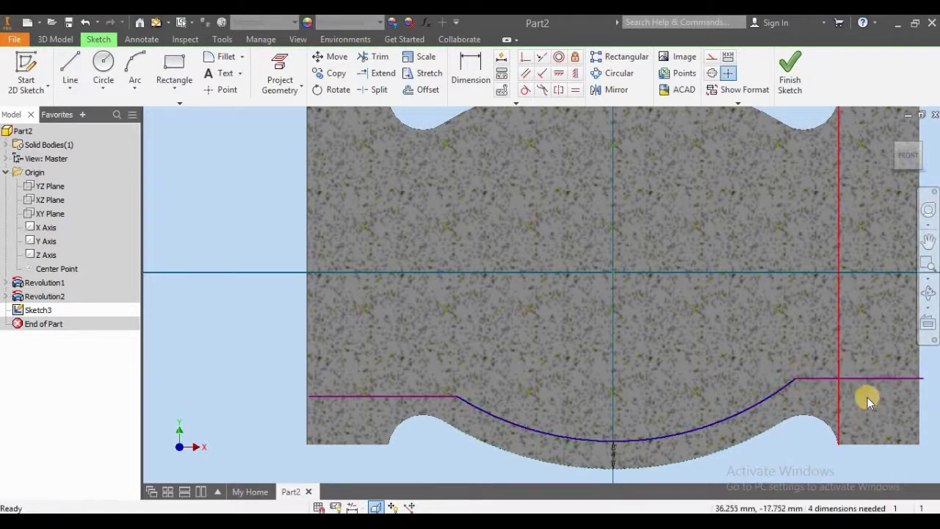
key(ctrl+z)
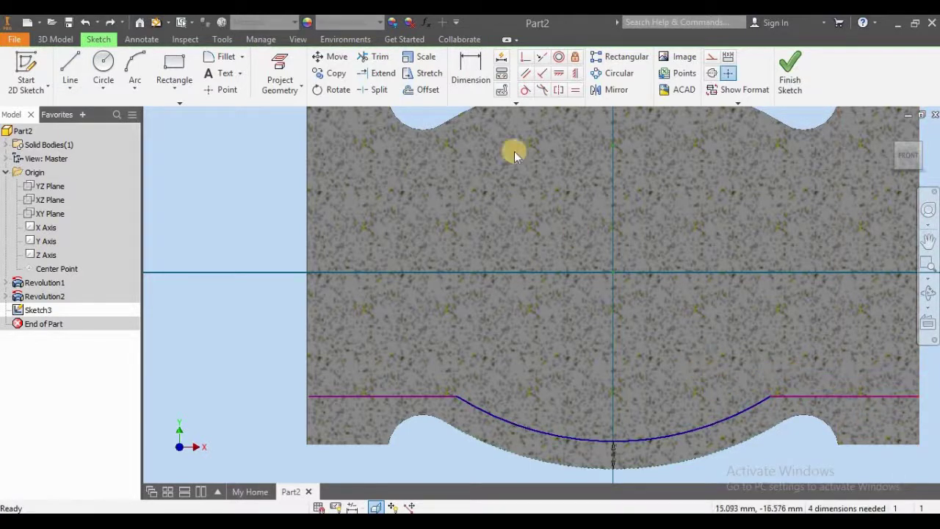
click(468, 73)
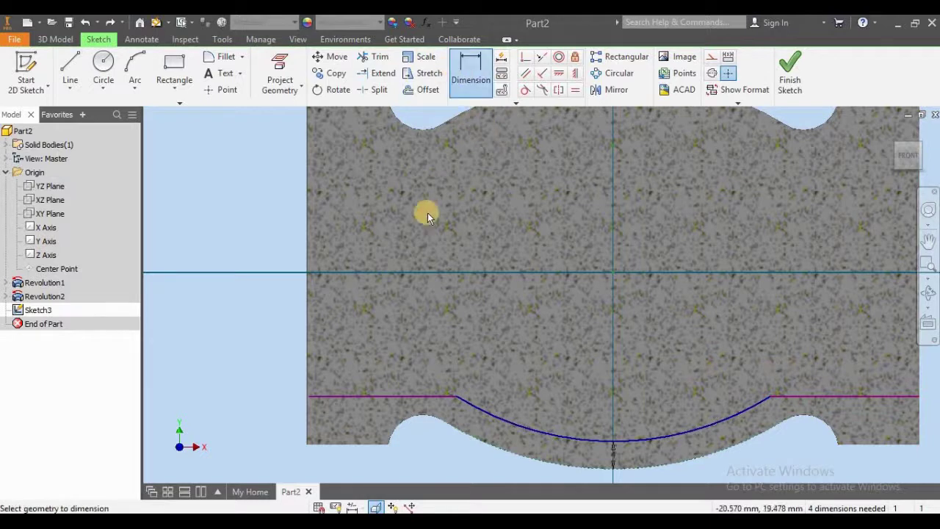
scroll(410, 274, down, 5)
scroll(400, 285, up, 3)
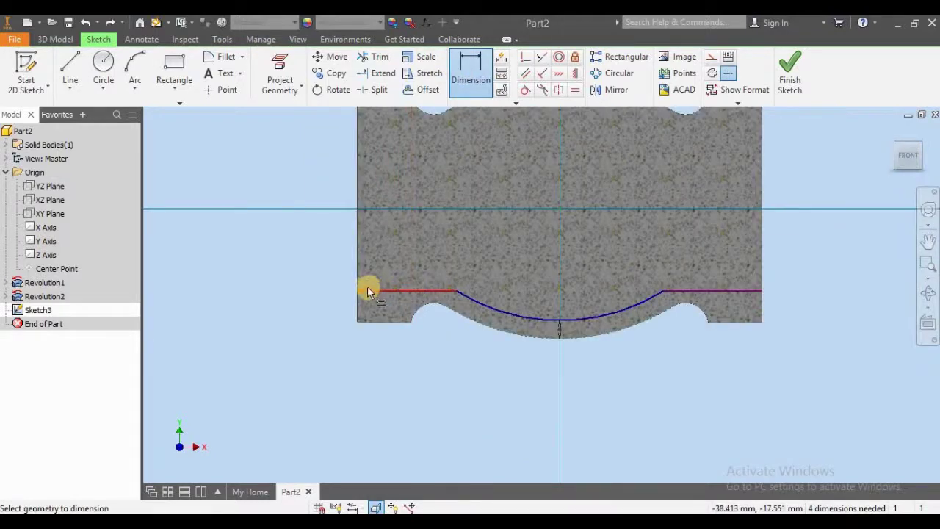
Draw a vertical line from the outer end of the left horizontal line up to the X axis
click(73, 67)
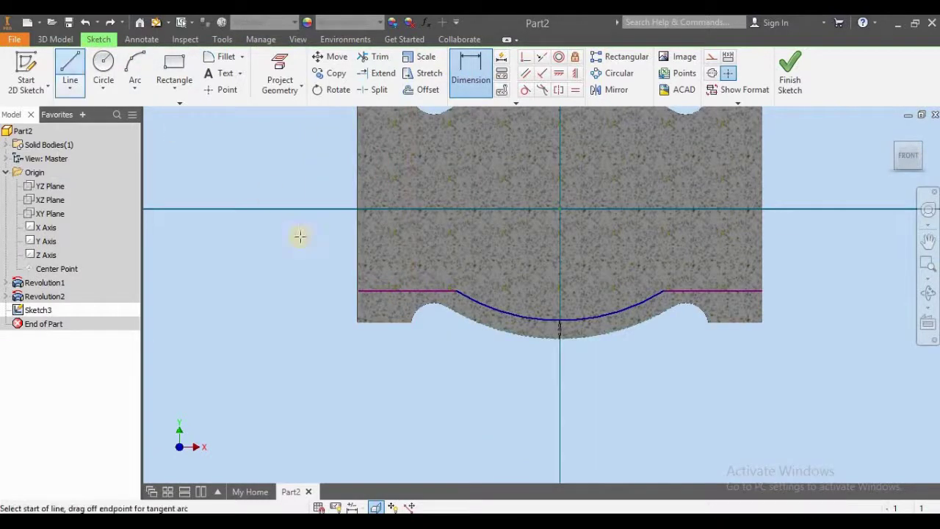
click(358, 291)
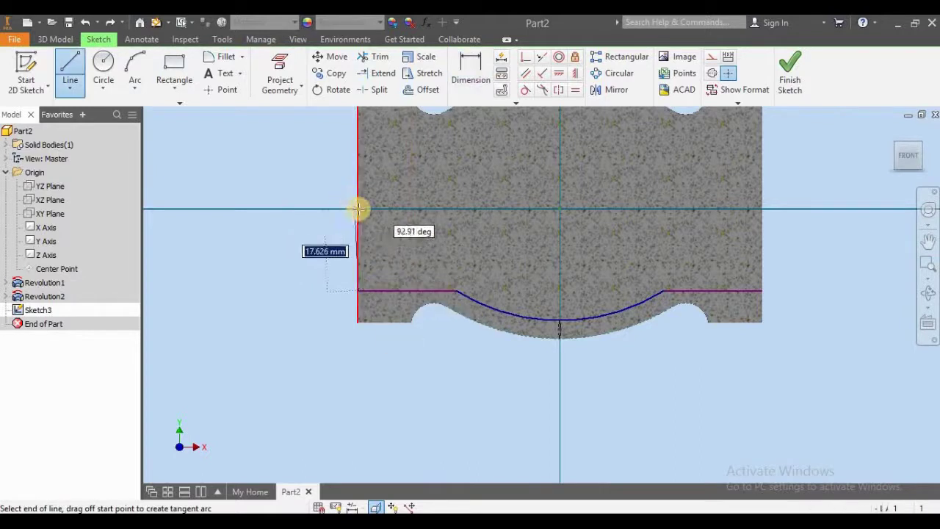